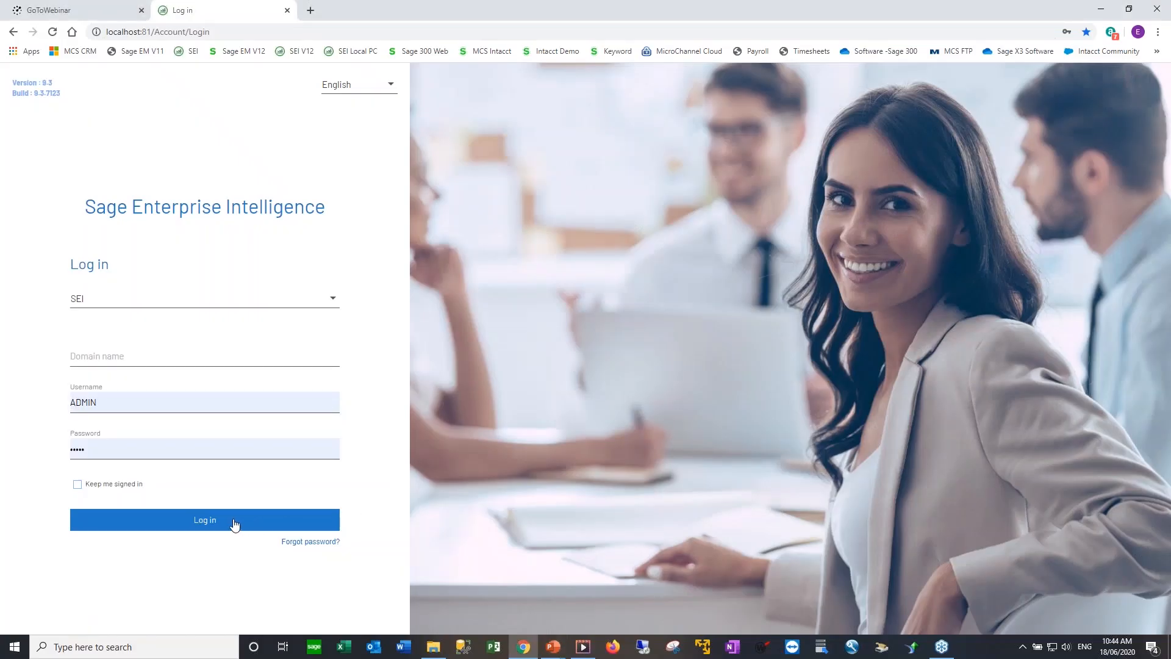
Step: Log in and expand Universal Data Model, Accounts Payable, AP Aging Balance Historical, Accounts Receivable and Finance under Data Models and Views
click(215, 524)
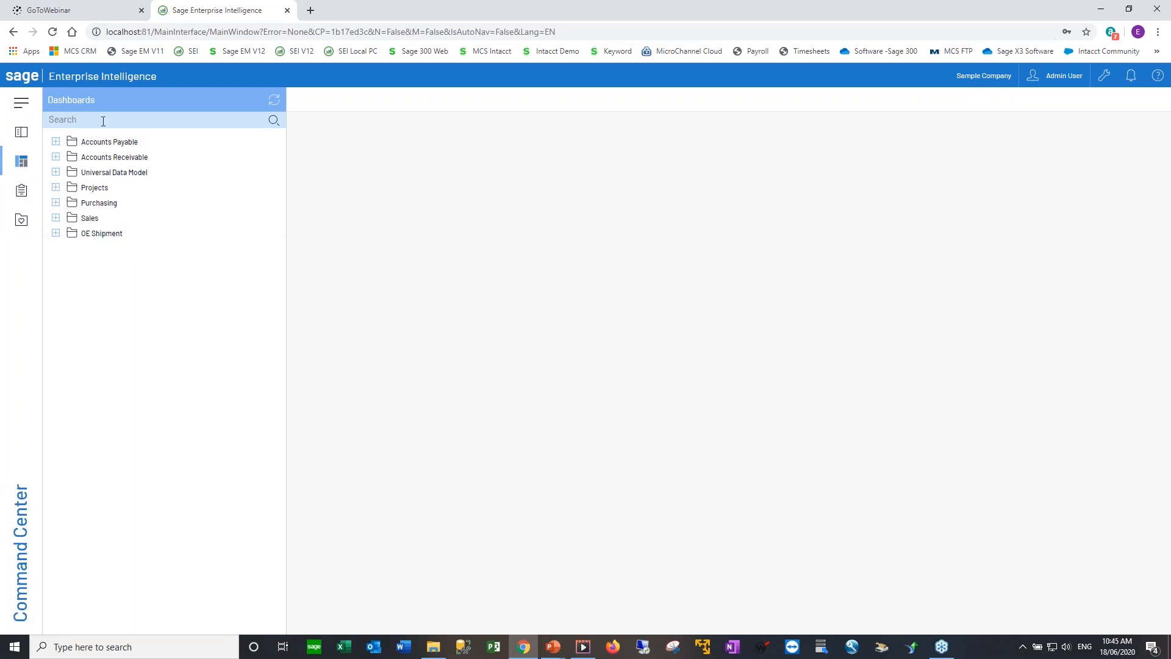
click(22, 134)
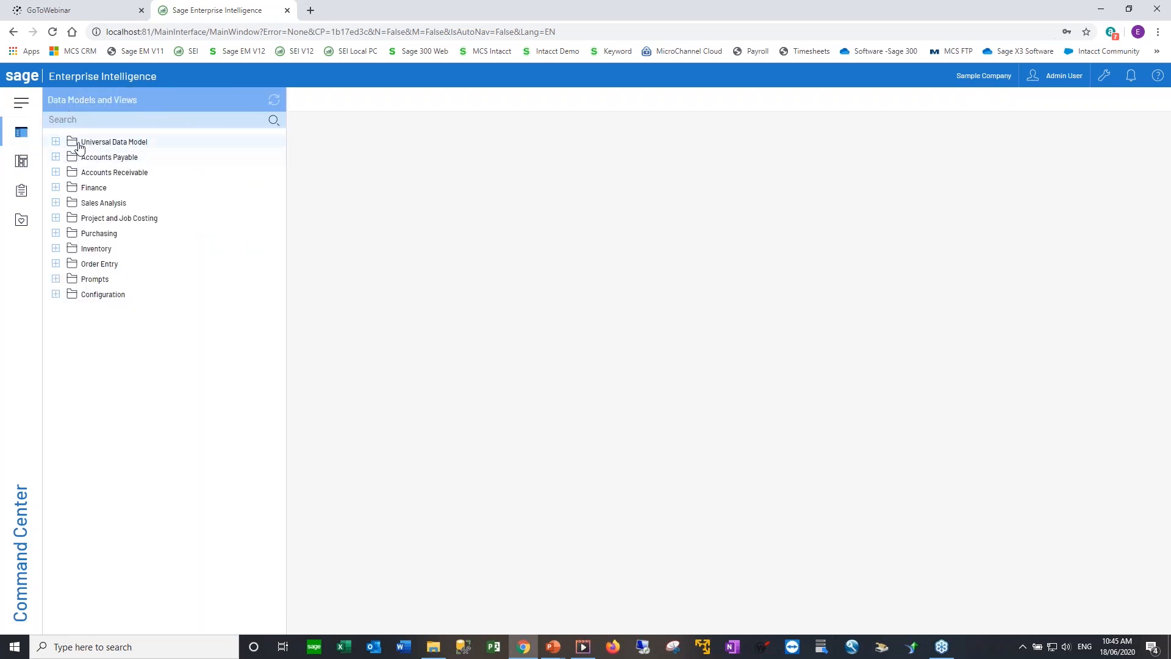
click(56, 144)
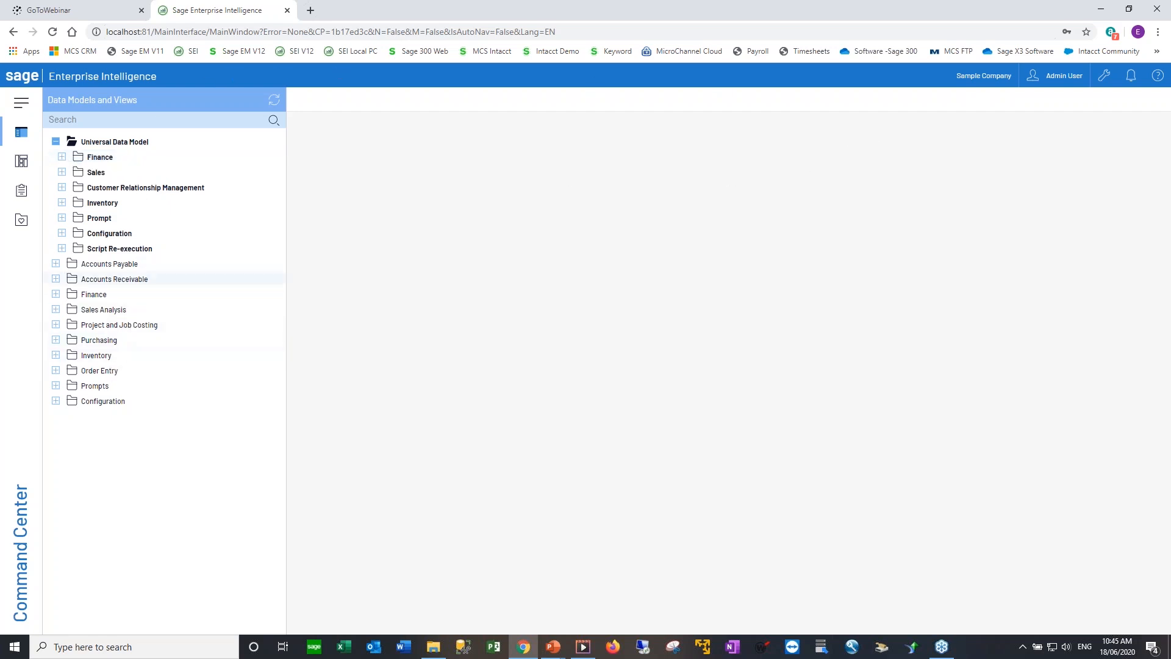
click(56, 264)
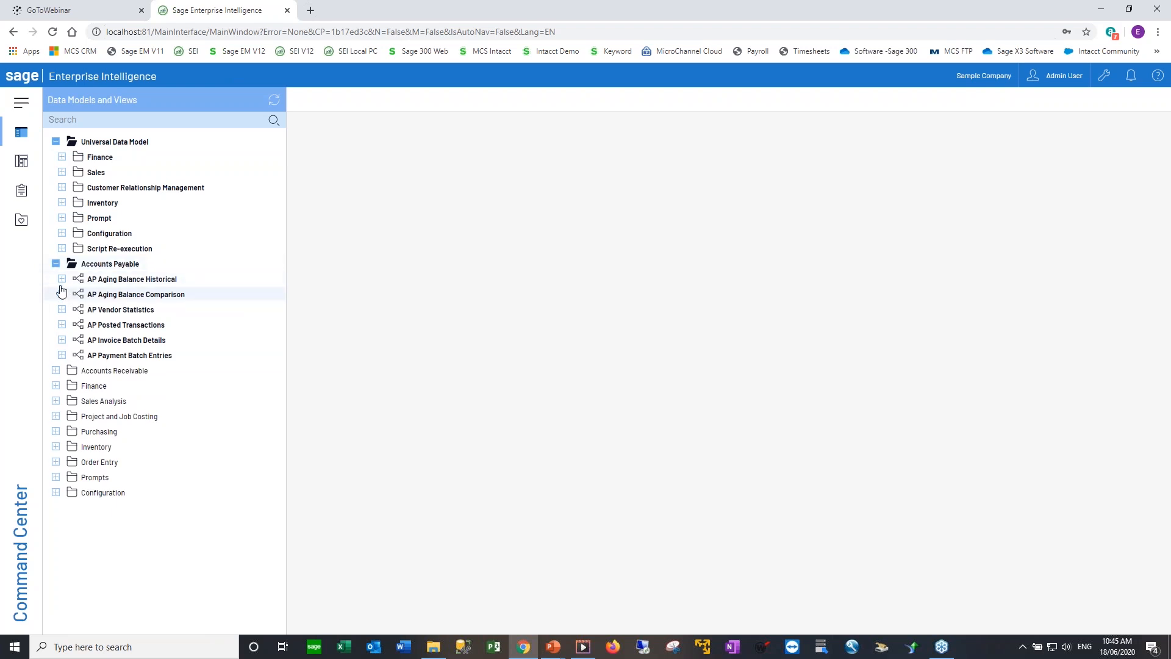
click(62, 279)
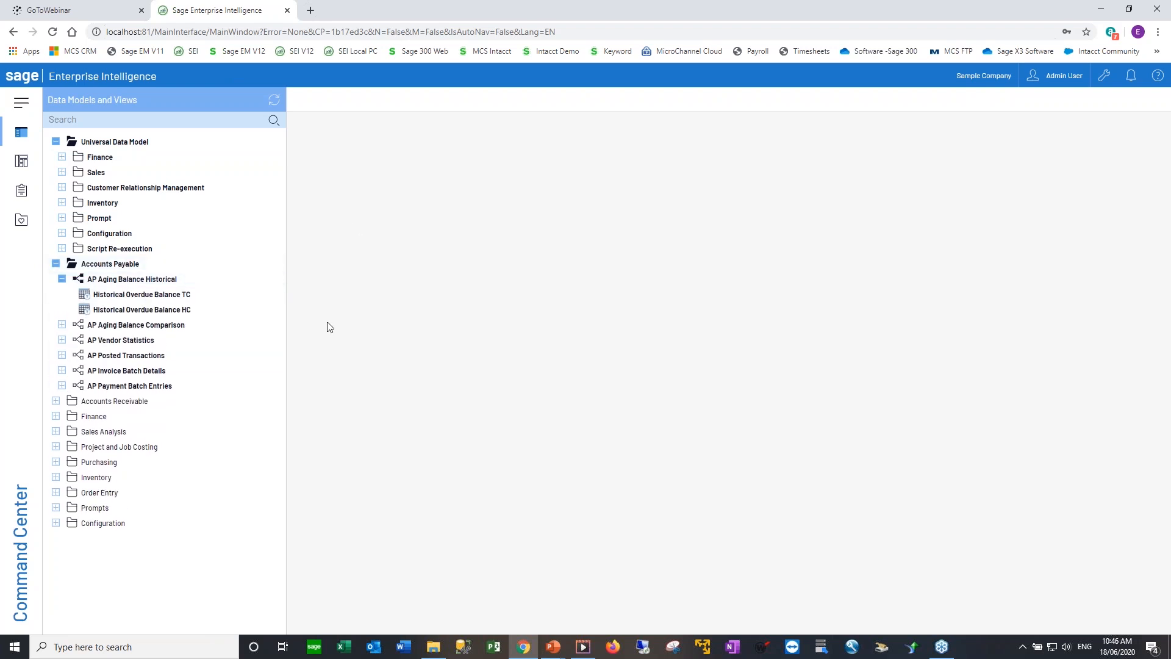
click(56, 401)
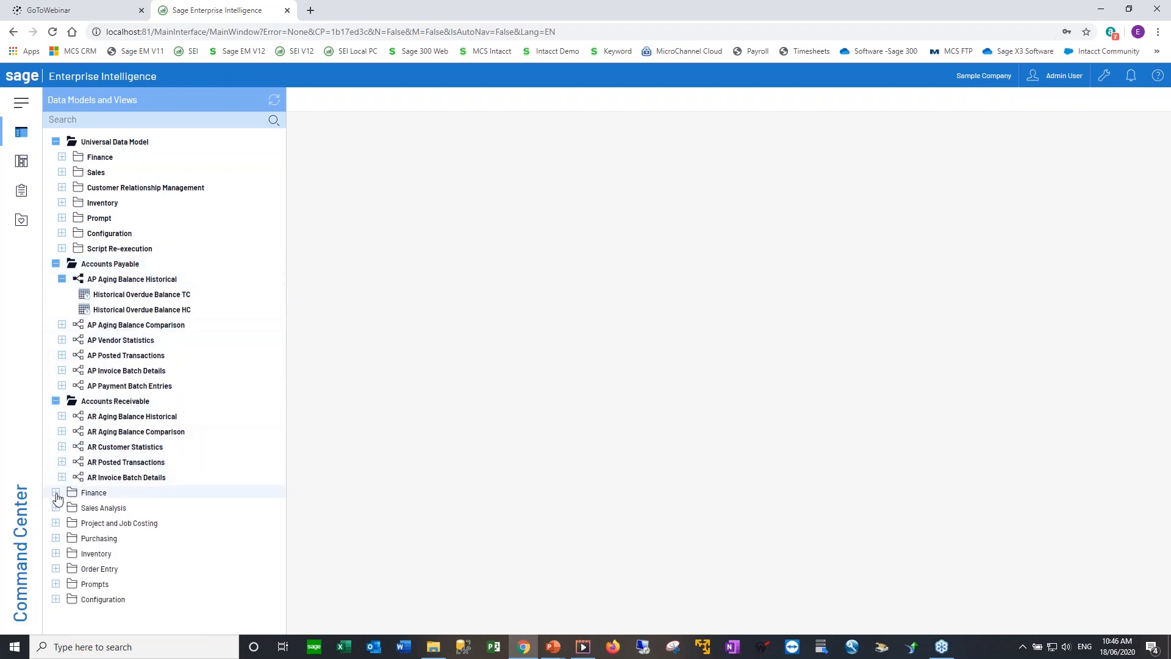
click(56, 492)
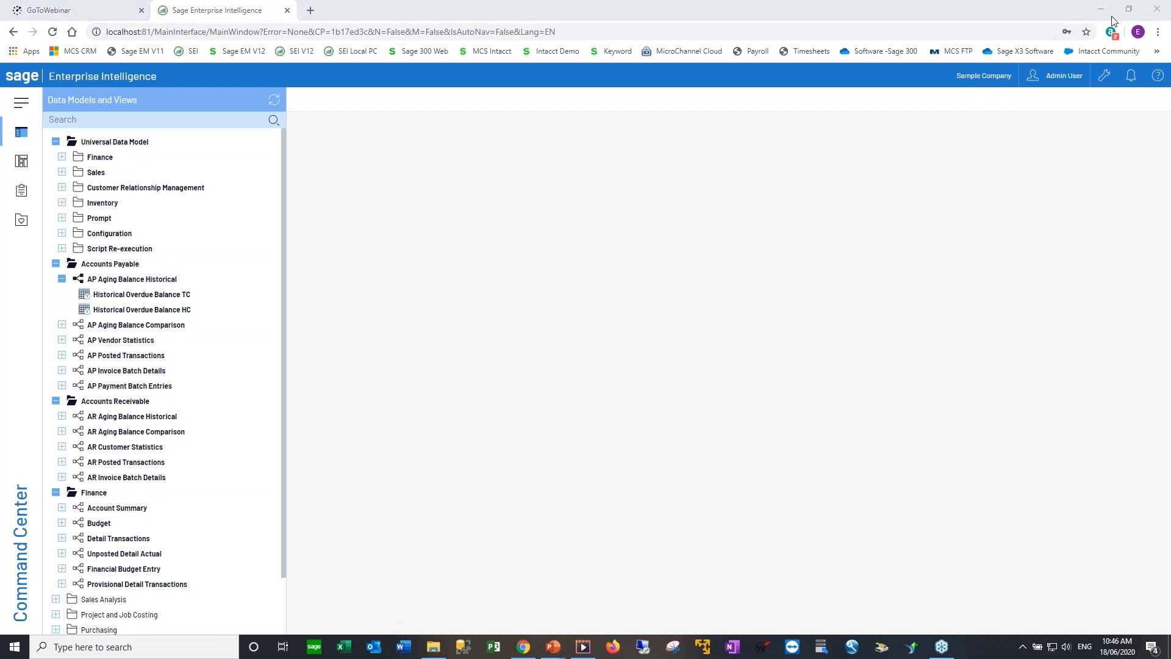
Step: Open the online help, look through the Knowledge Base home page sections and view the Installation section
click(1160, 81)
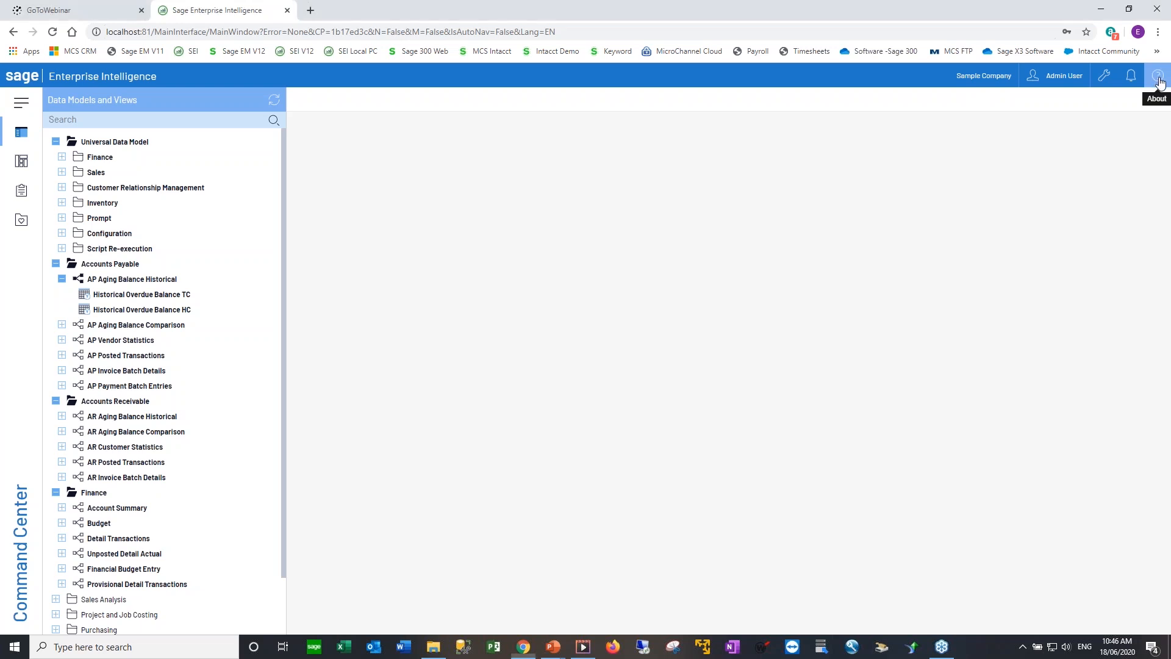
click(1116, 99)
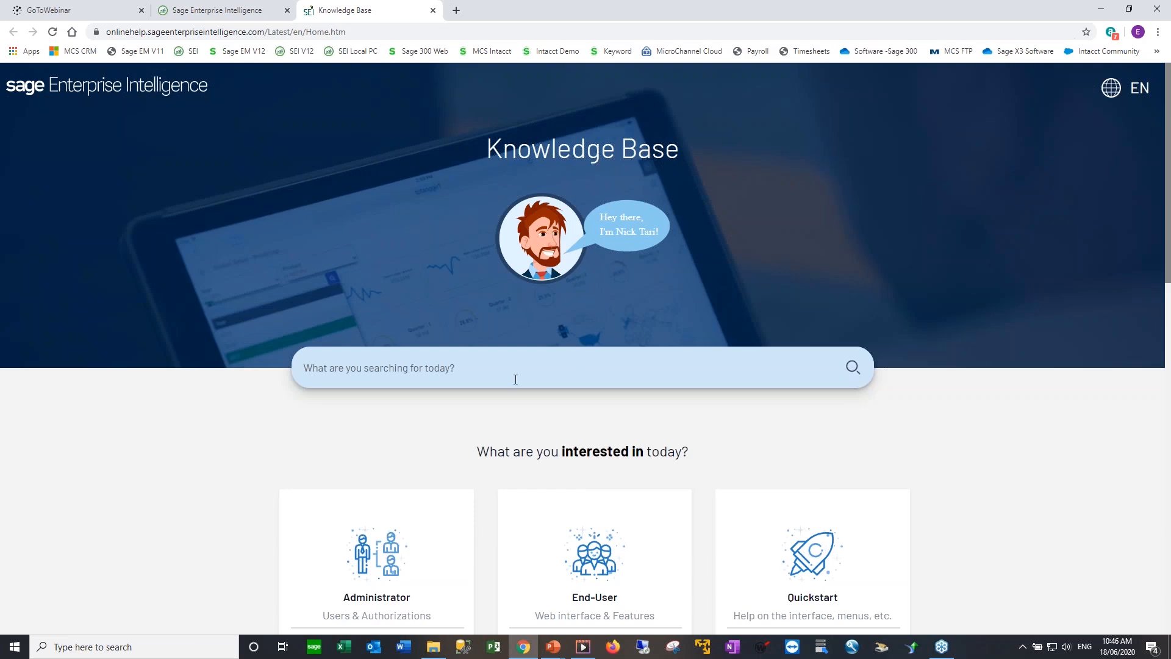
scroll(570, 476, down, 4)
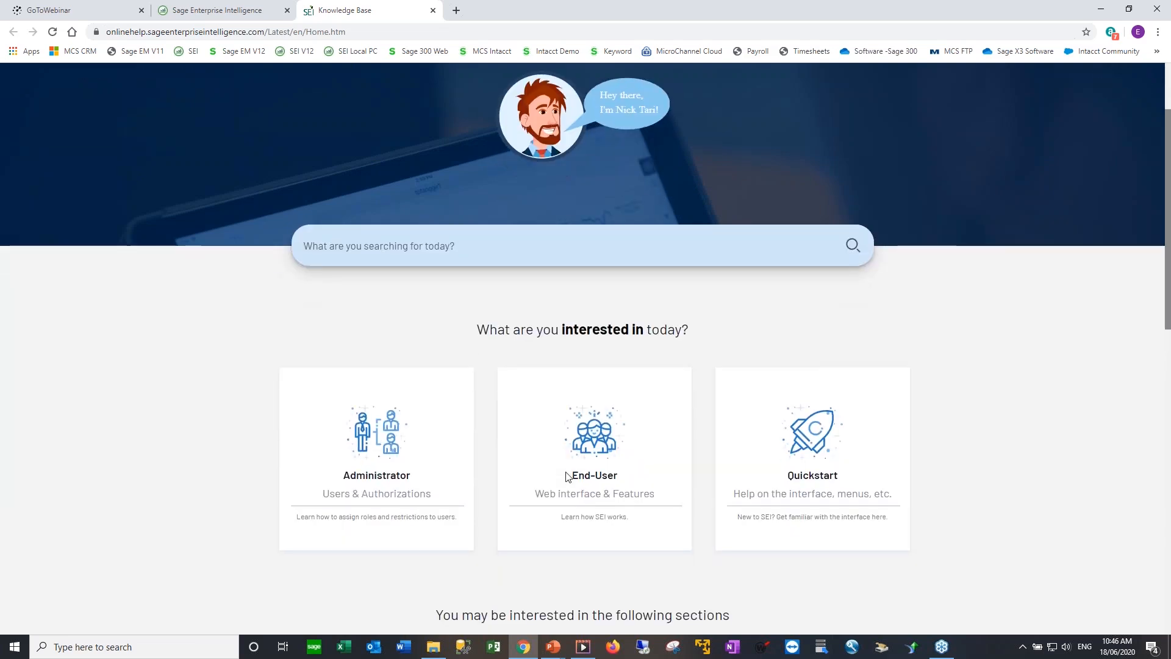
scroll(560, 482, down, 4)
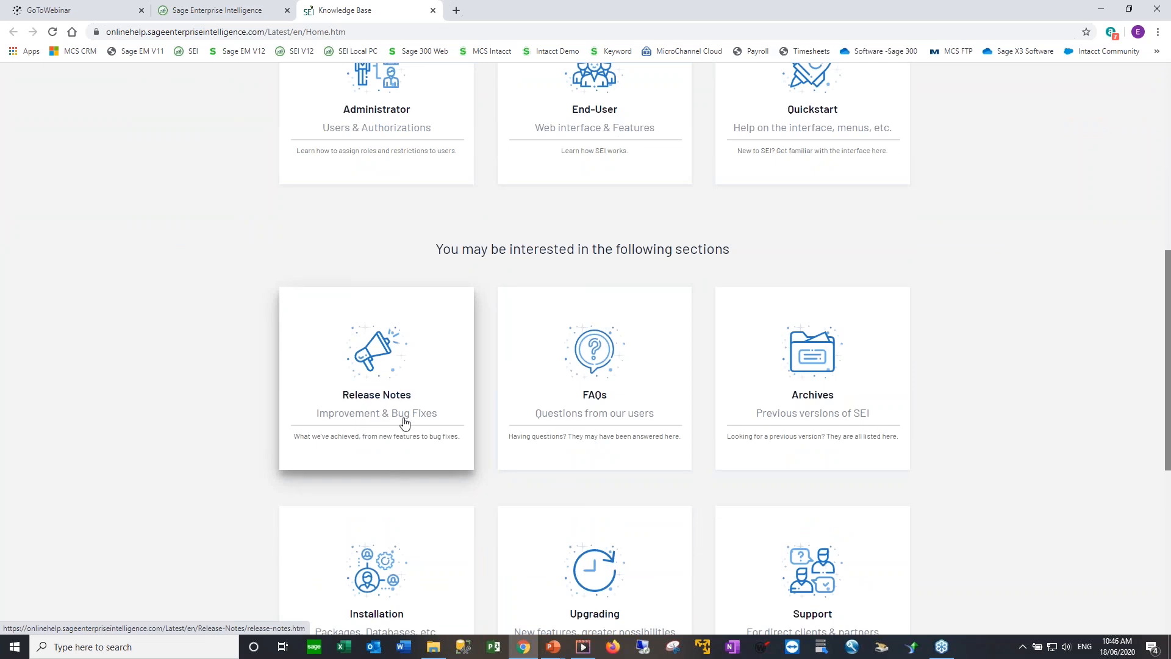
scroll(405, 418, down, 2)
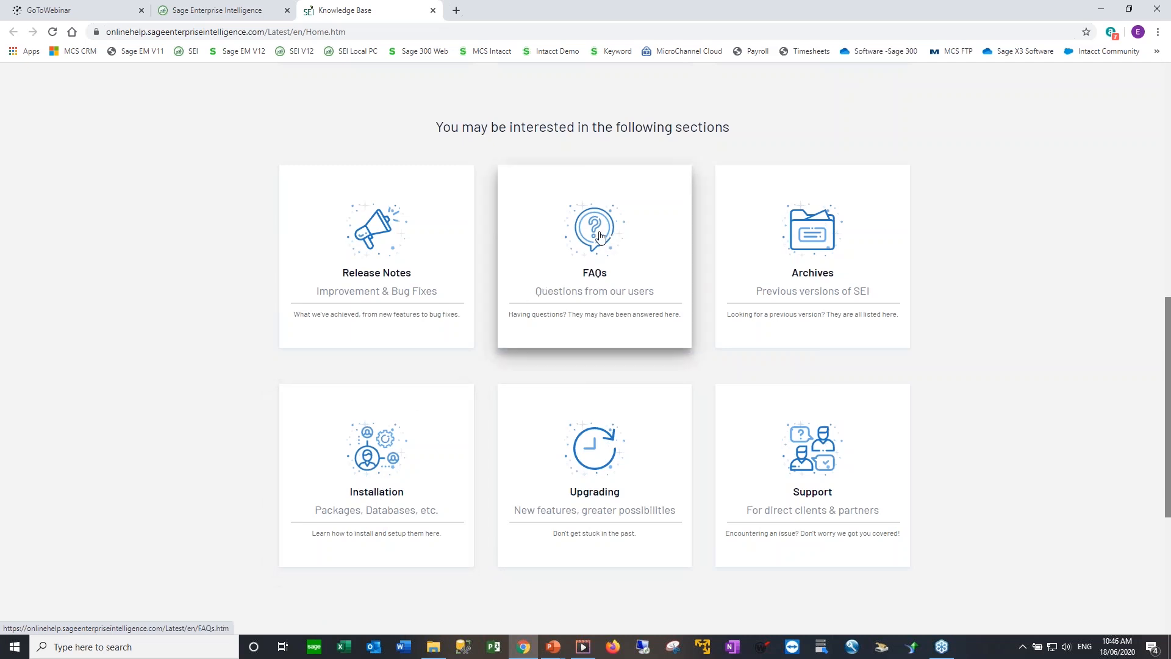
click(376, 467)
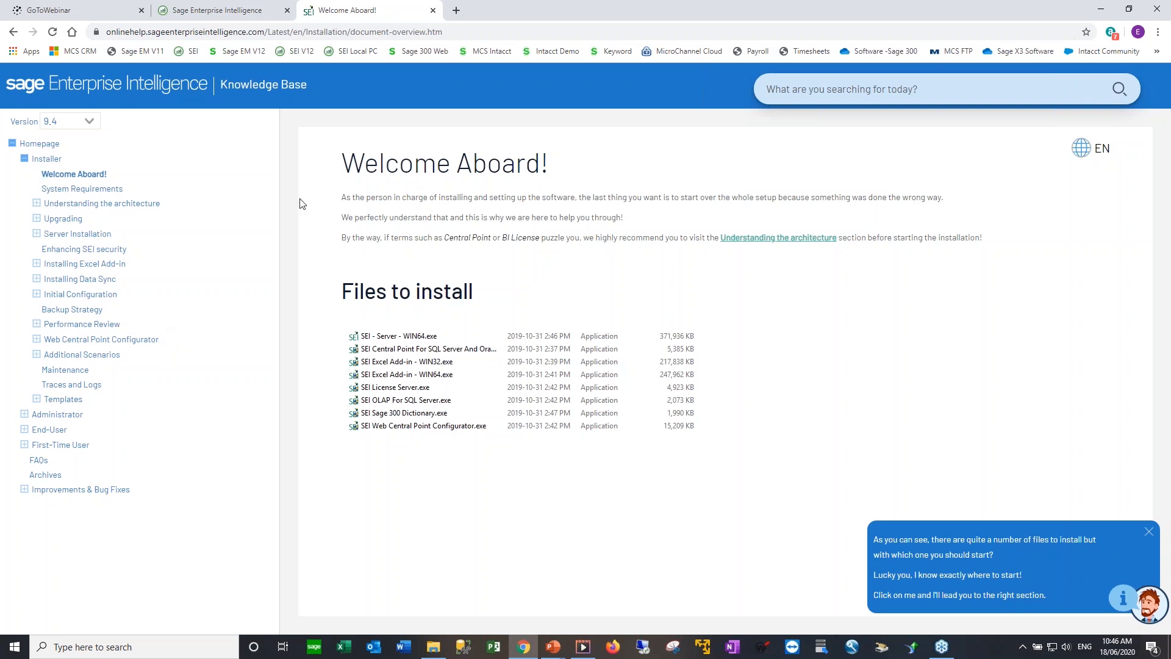
Step: Return to Sage Enterprise Intelligence and open the Sales Manager Dashboard from the Sales dashboards folder
click(237, 14)
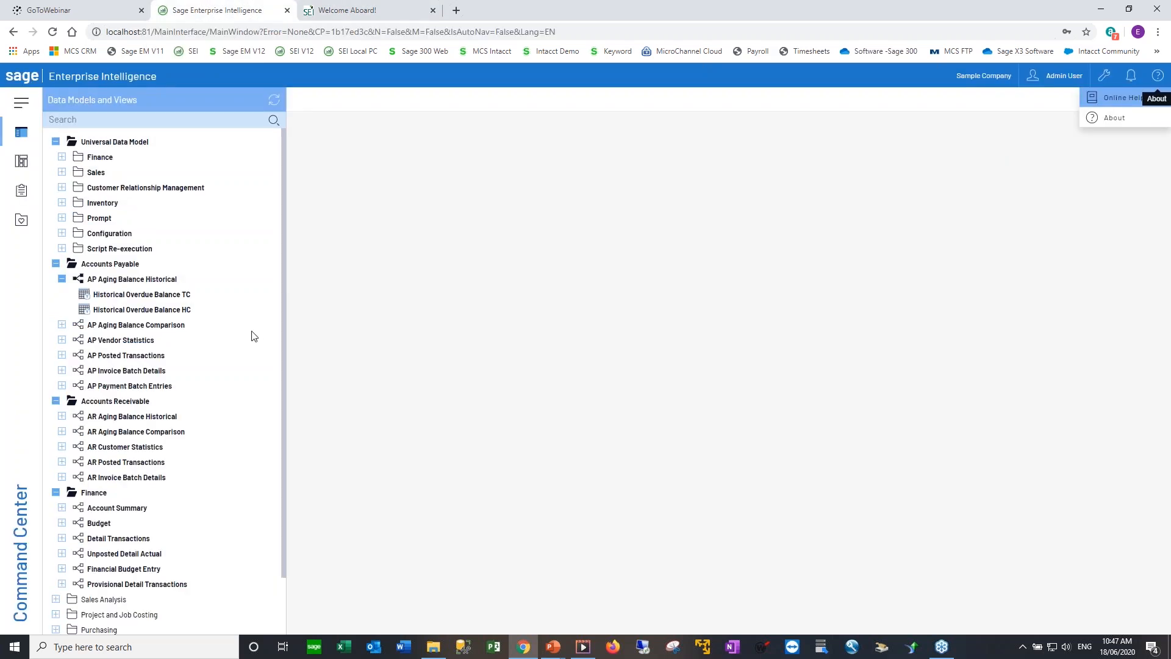
click(22, 164)
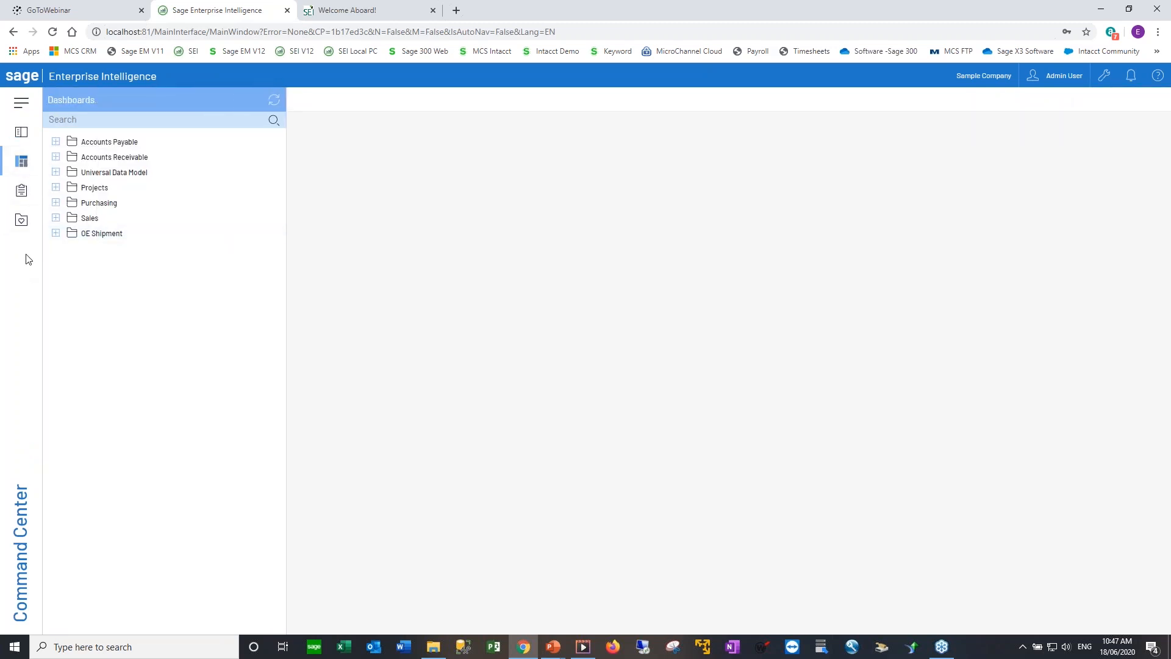
click(56, 218)
mouse_move(88, 236)
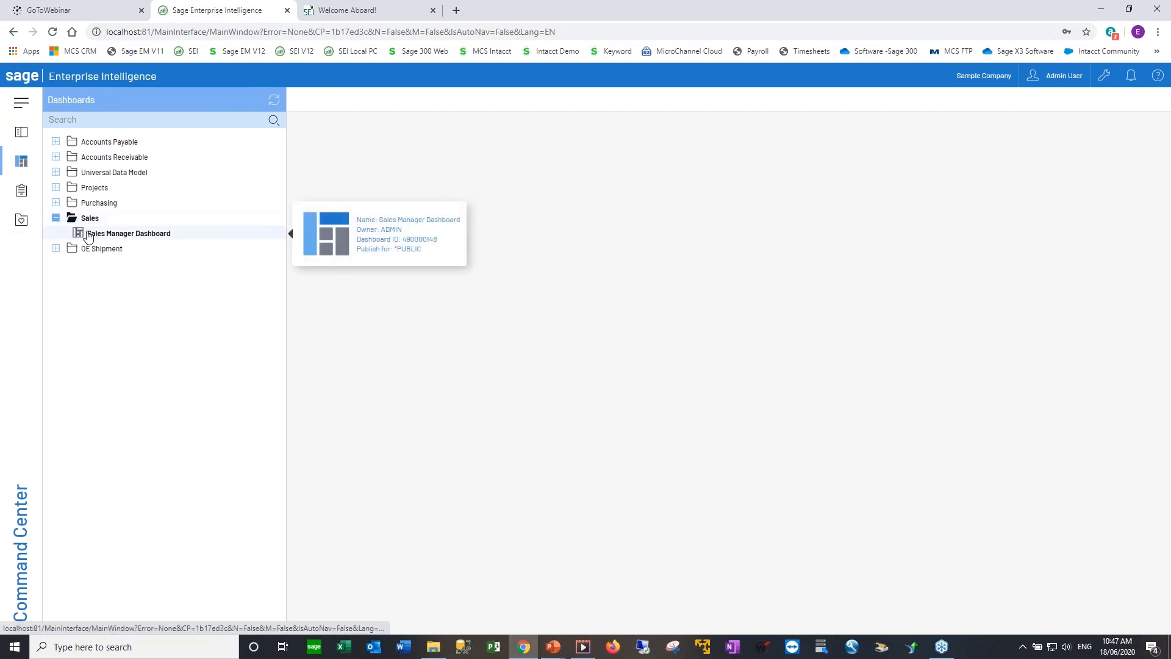
click(88, 236)
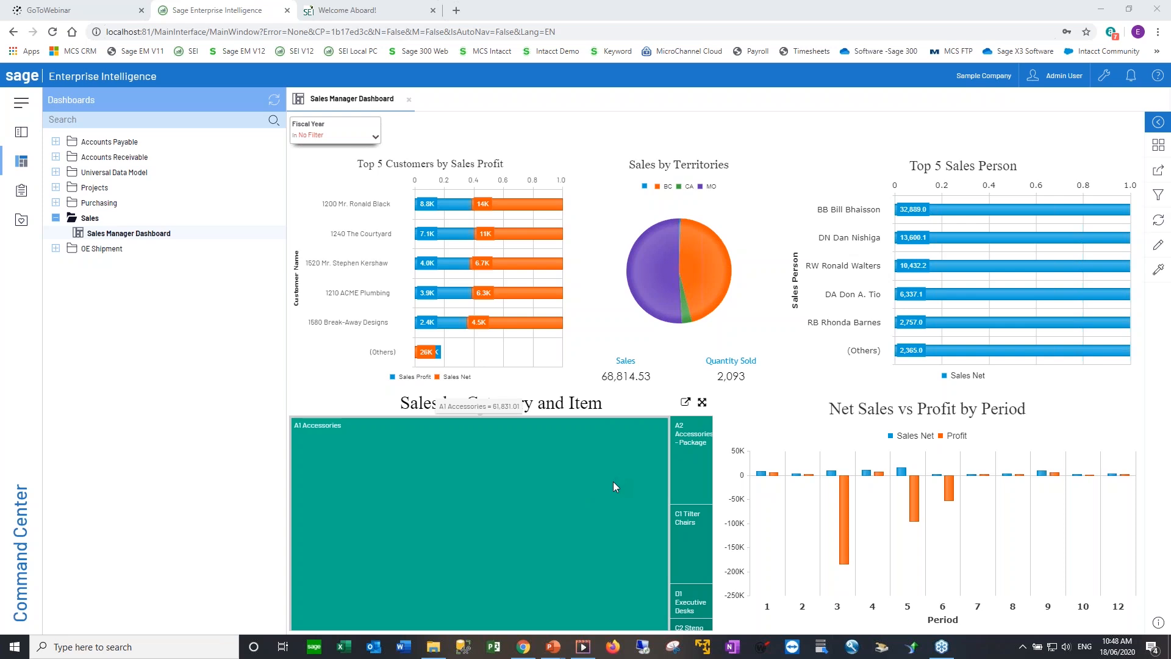
Step: Edit the dashboard to replace the Sales by Category and Item tile with the Sales History by Customer favorite
click(1159, 244)
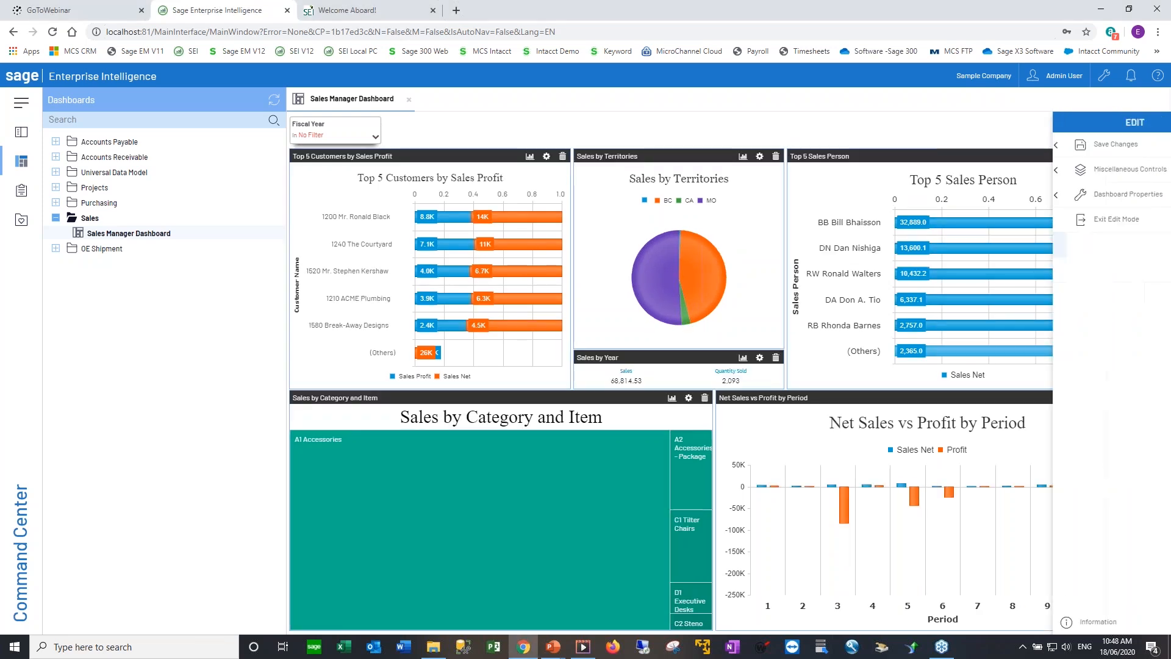
click(704, 398)
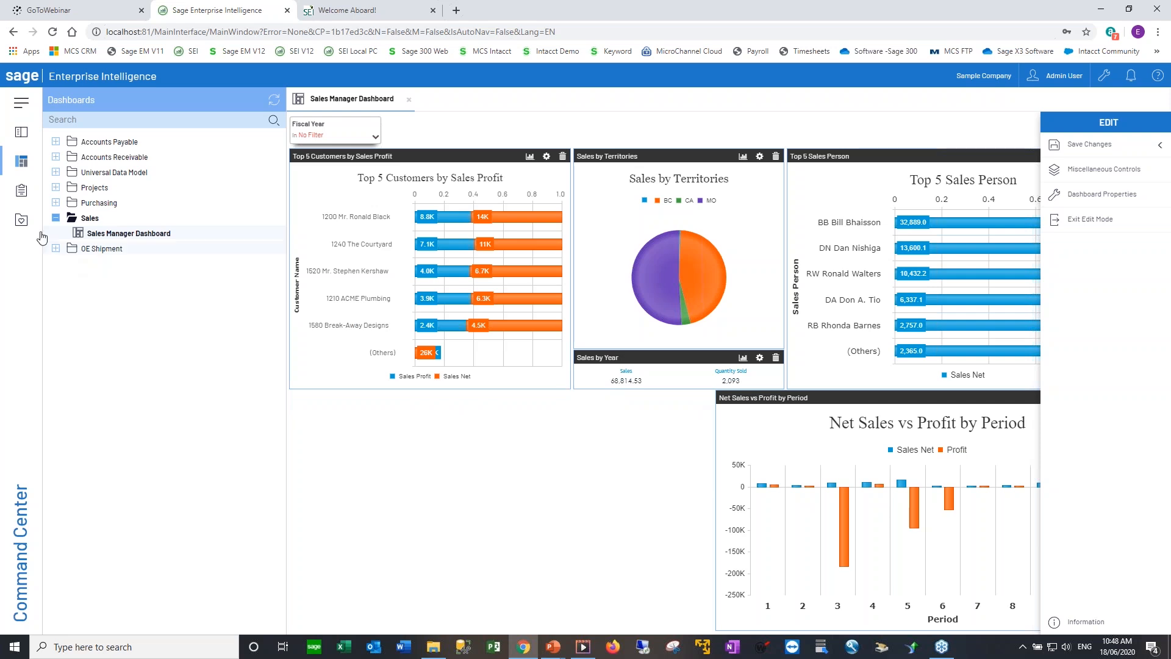
click(21, 223)
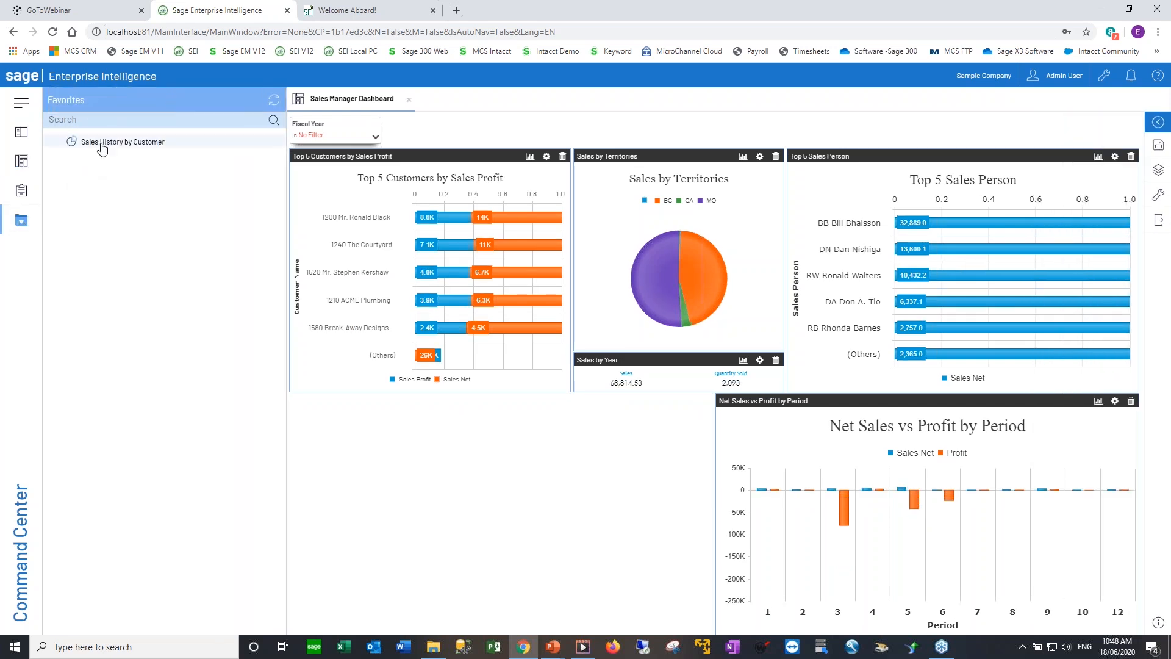
mouse_move(105, 148)
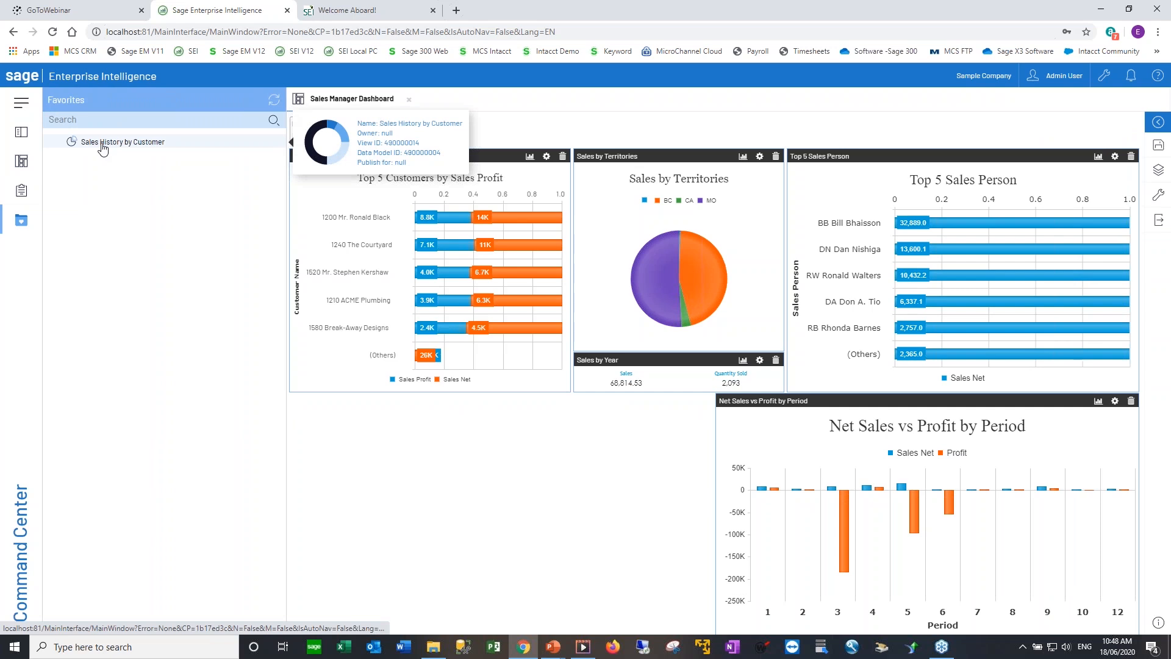
drag(103, 148, 460, 457)
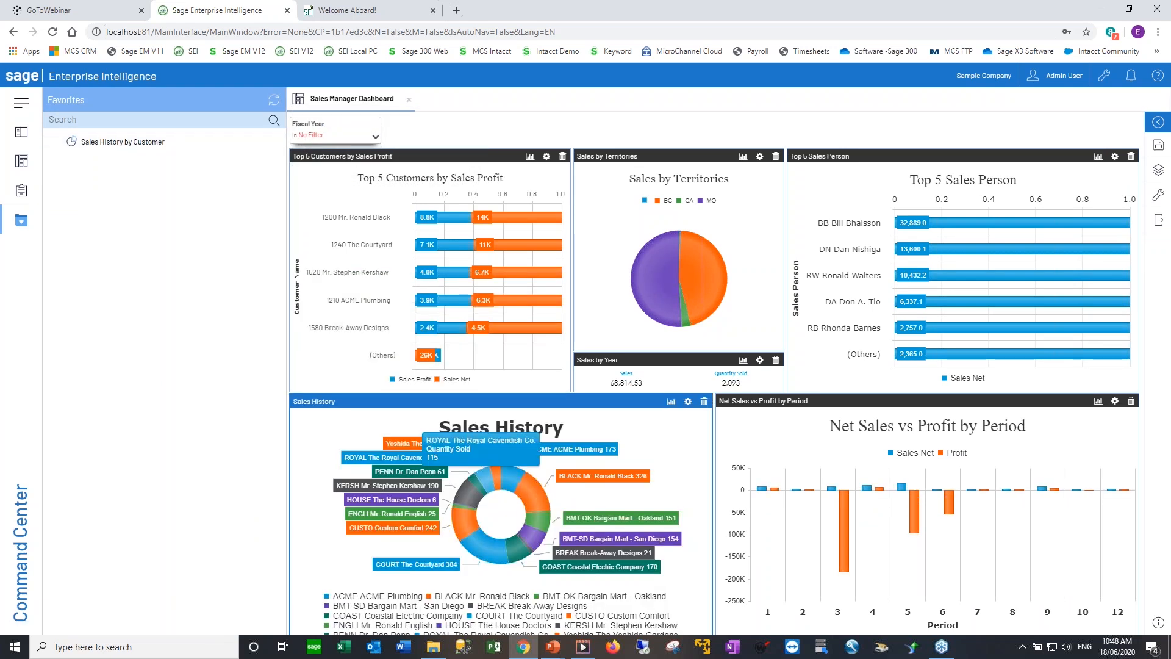
Step: Drill down into The Courtyard slice of the Sales History chart to break its sales down by item
click(481, 552)
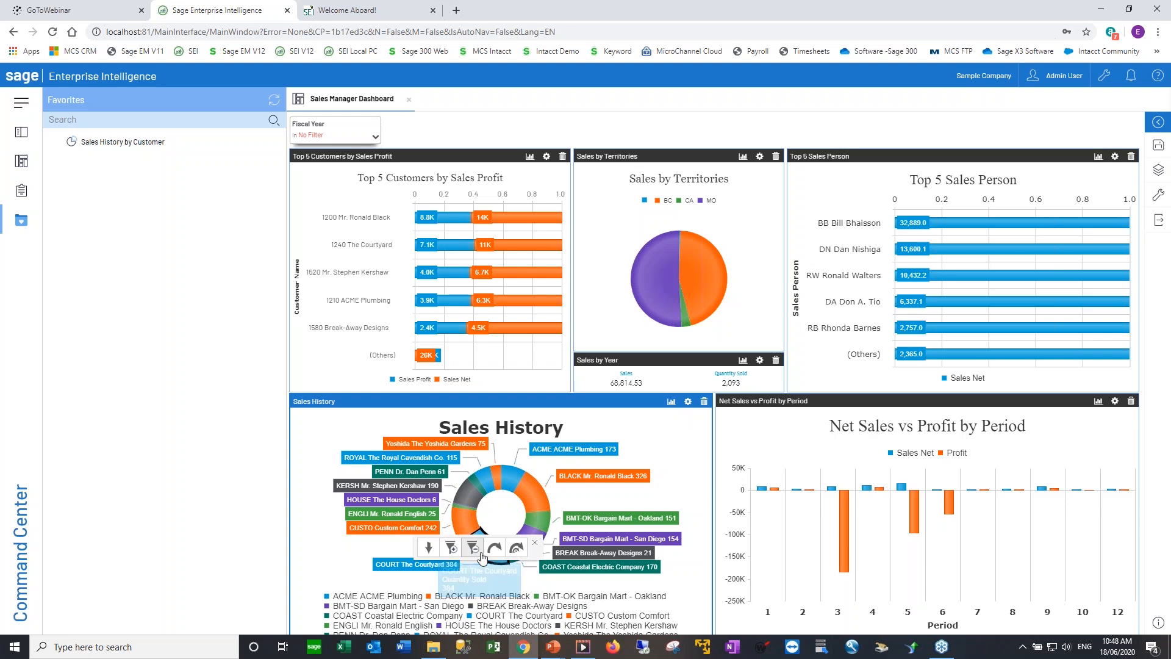
click(429, 552)
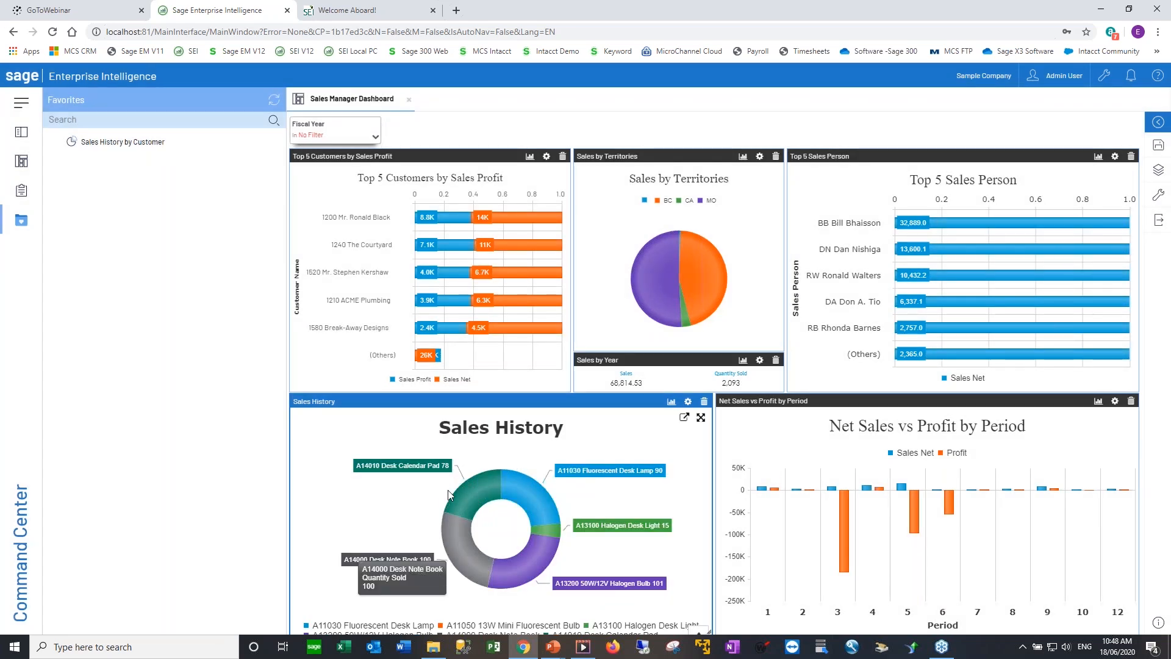
mouse_move(472, 488)
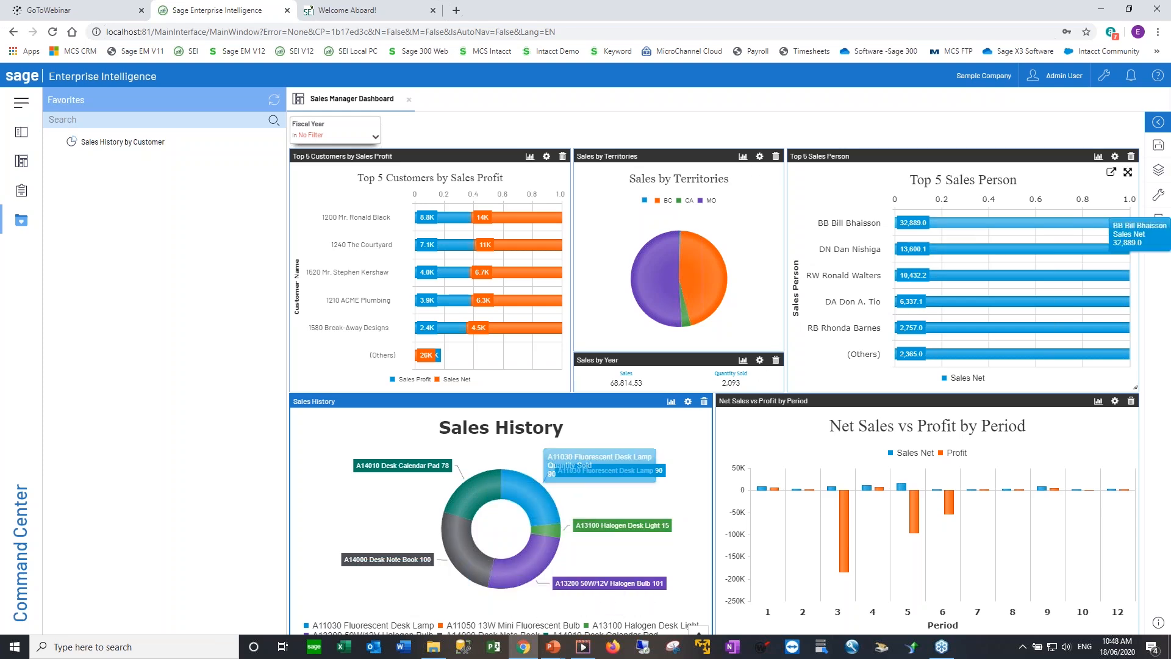
Step: Save the edited Sales Manager Dashboard under its existing description, keeping its authorizations and options
click(1159, 146)
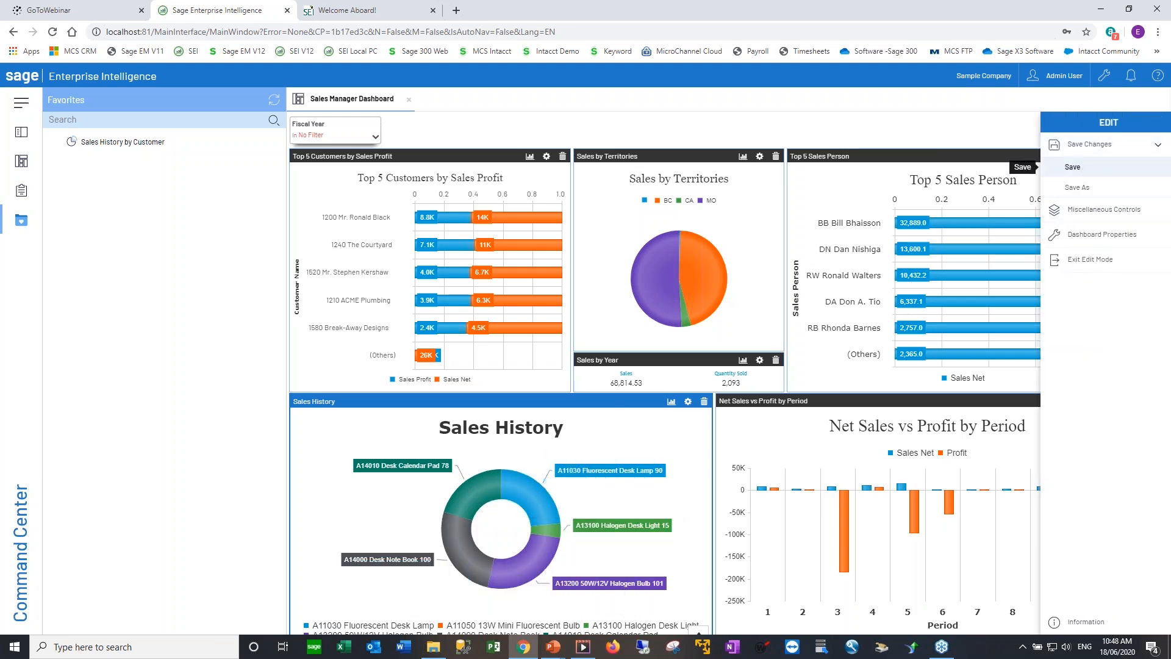
click(1083, 171)
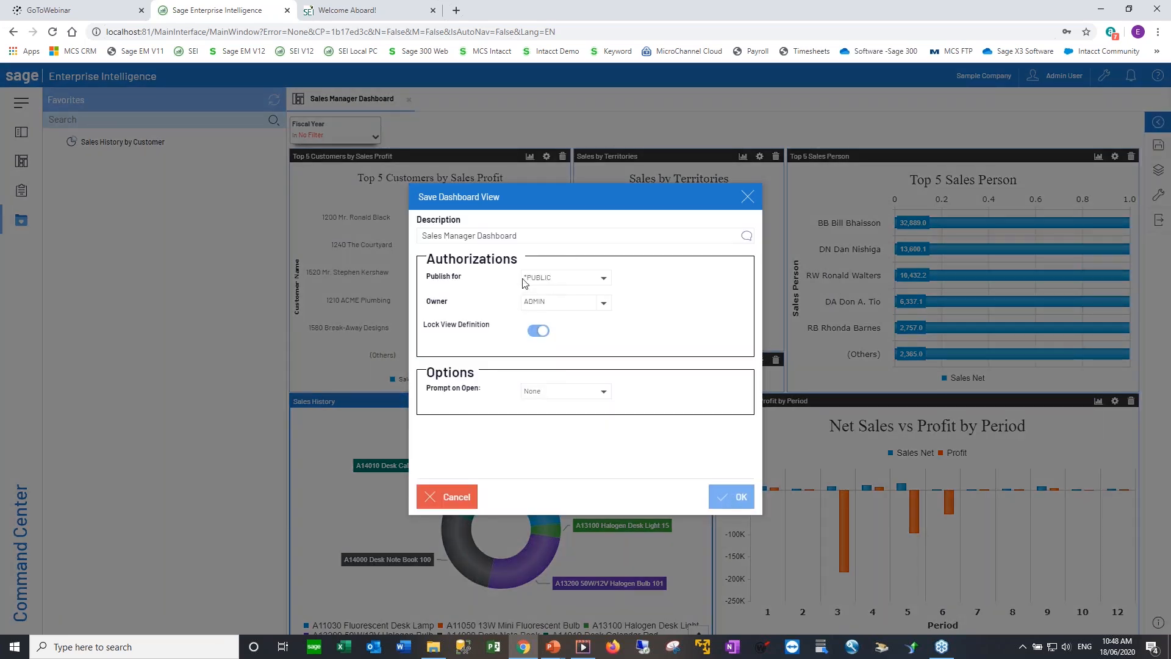
click(728, 498)
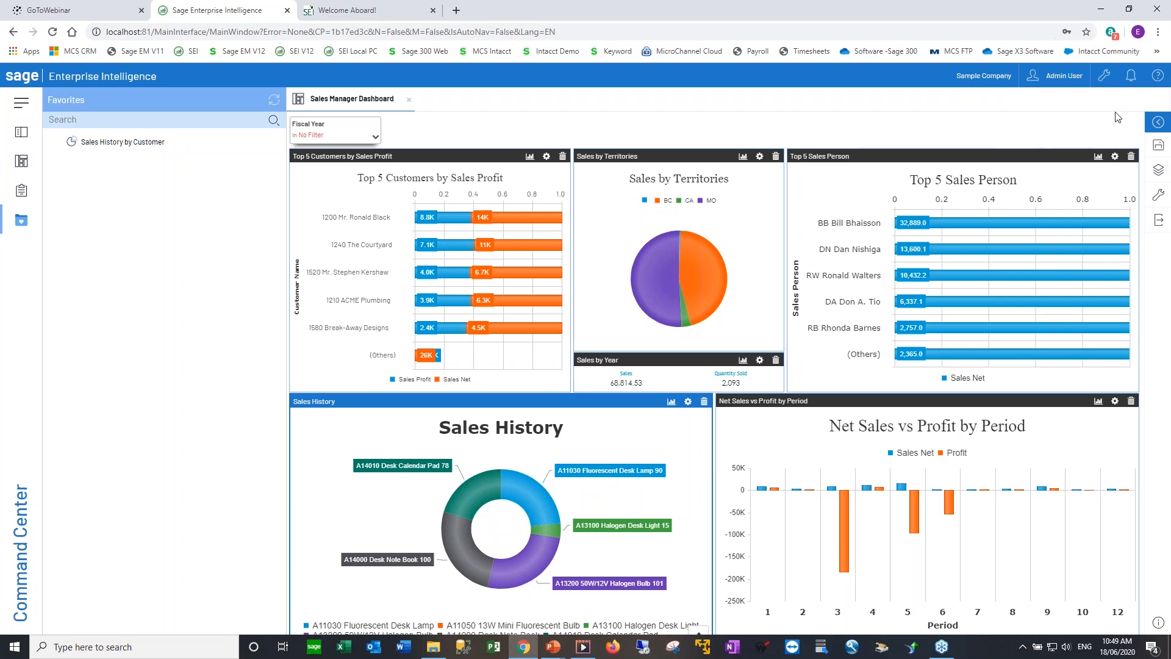
Step: Open the properties of the Sales Managers - Report Pack job in the administration Scheduler
click(1105, 76)
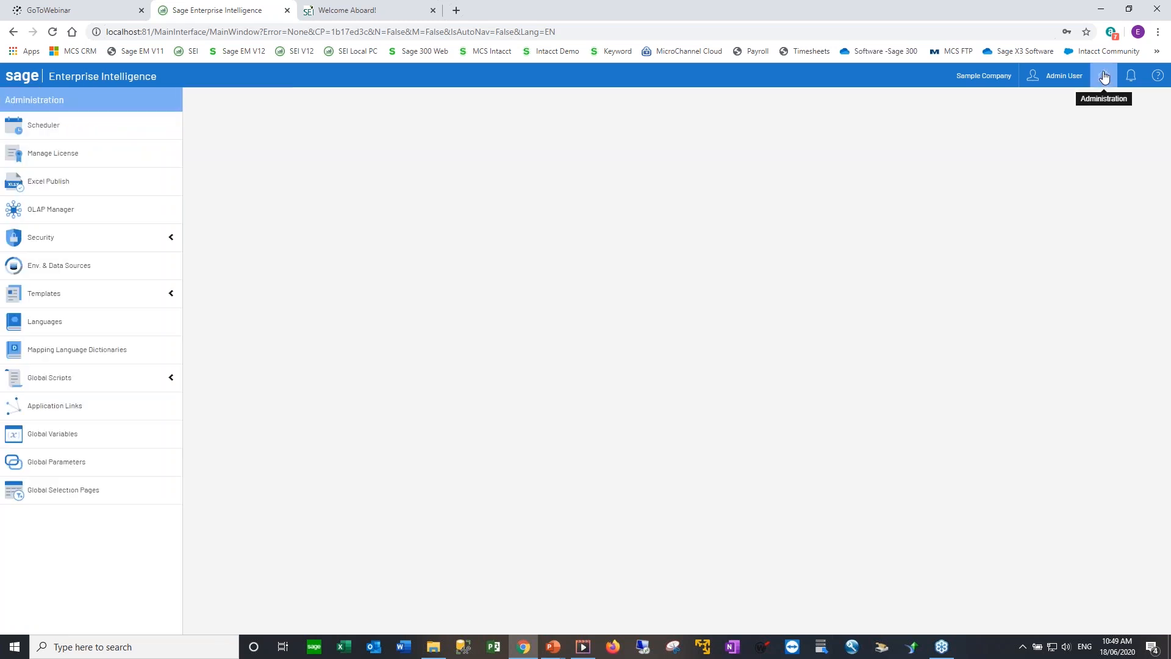
click(99, 133)
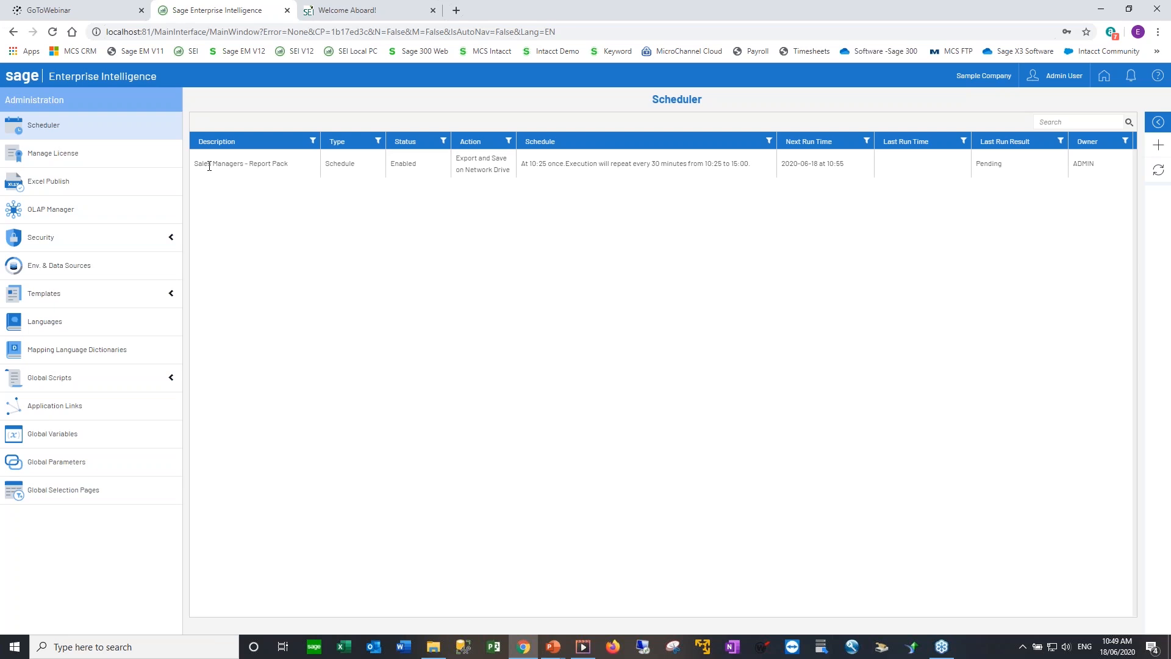
click(244, 165)
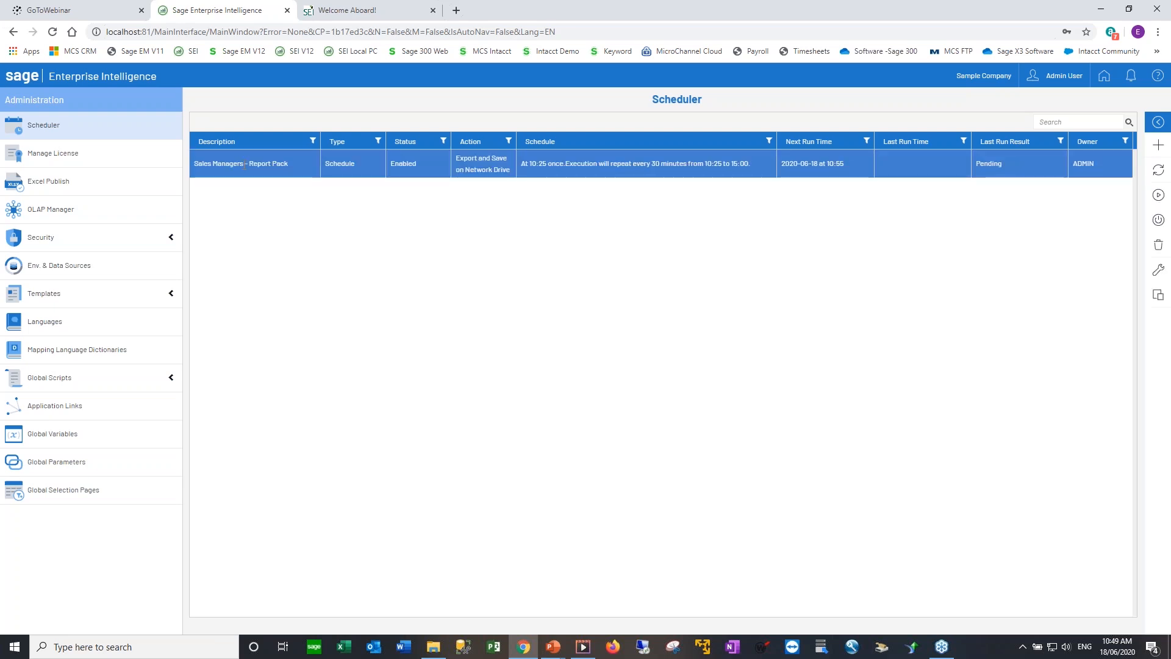
click(1158, 270)
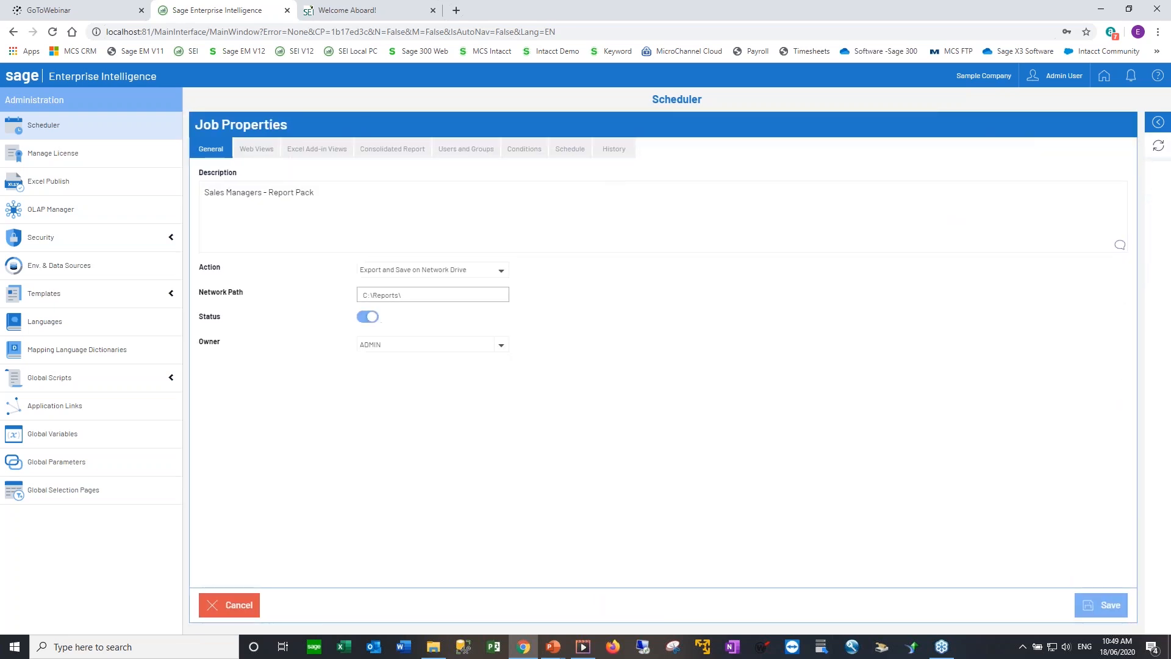
Step: Review the job's description, network path and available export actions, keeping Export and Save on Network Drive as the action
drag(346, 194, 186, 214)
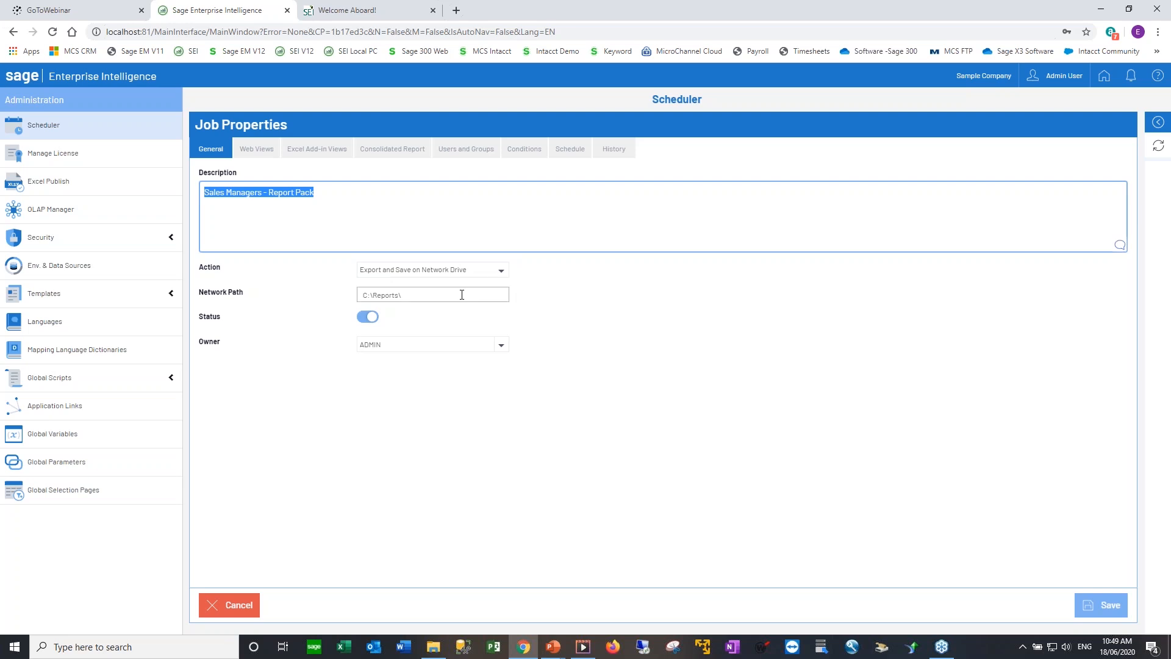
drag(463, 296, 342, 293)
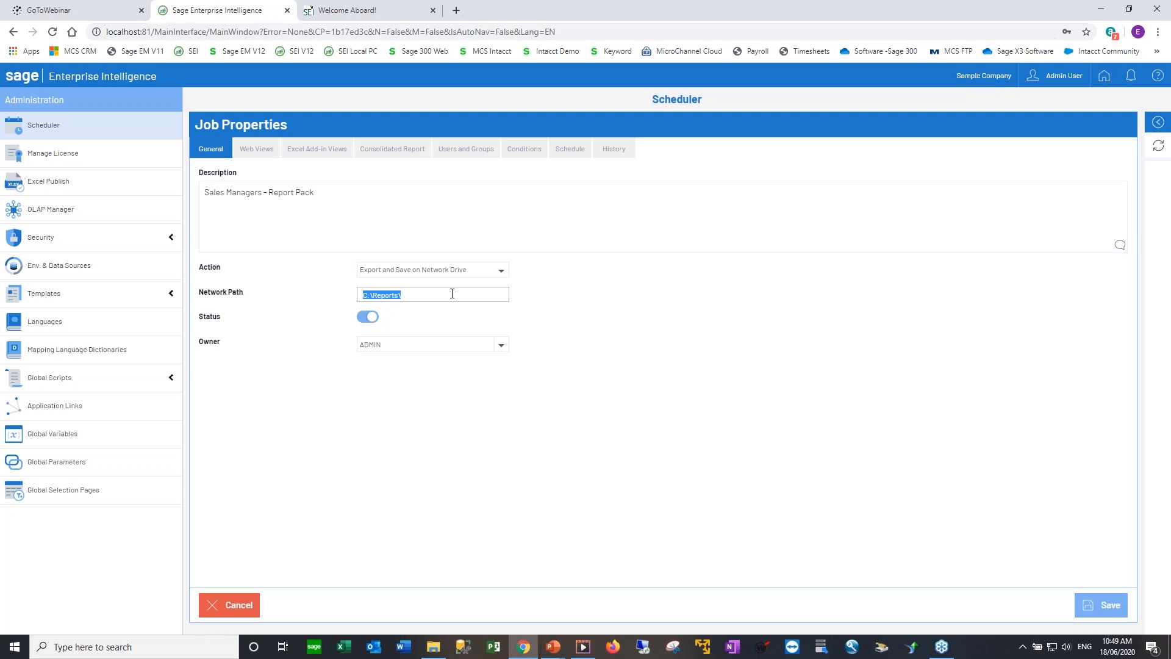
click(497, 270)
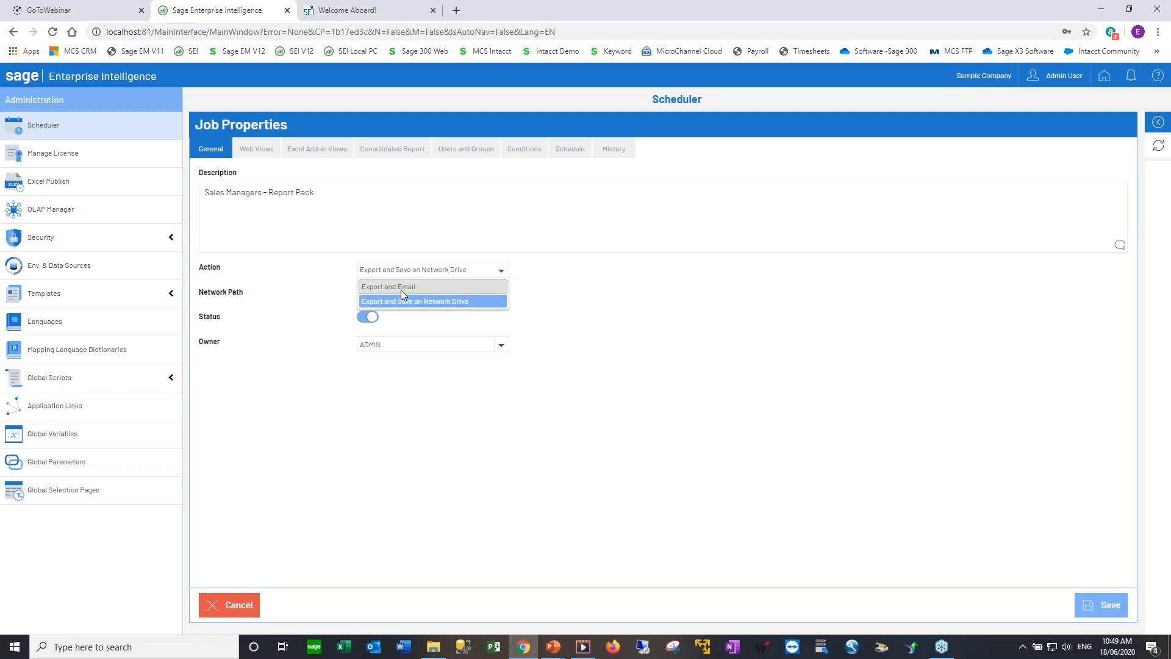
click(561, 277)
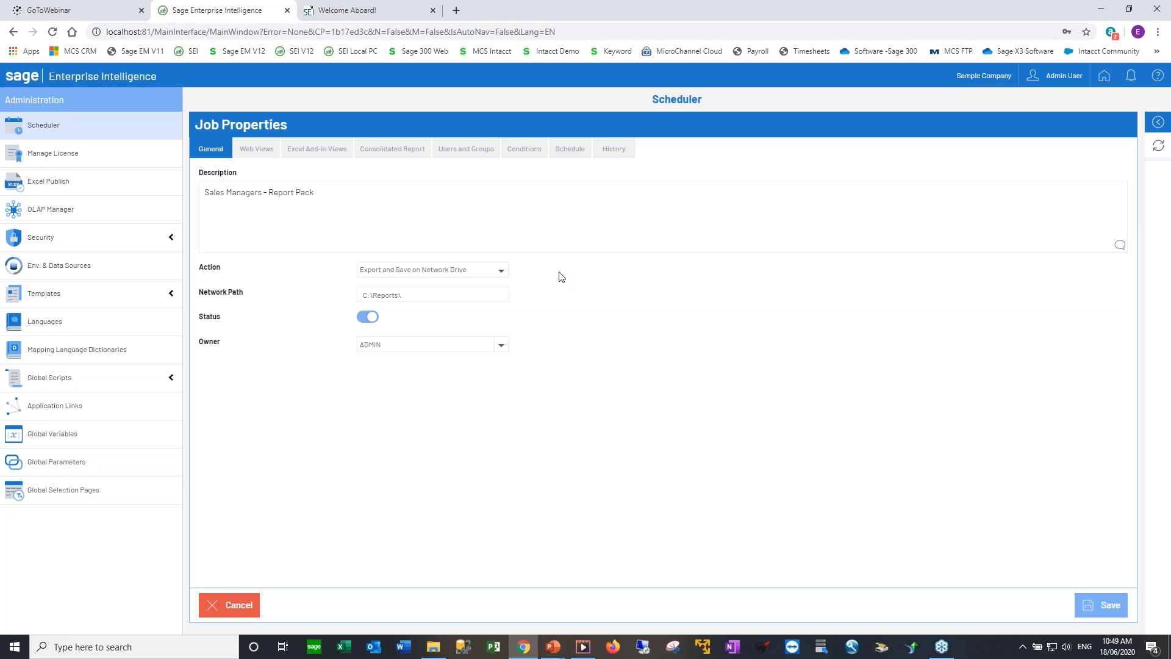
Step: Review the job's web views, Excel add-in views and consolidated report settings, including the cover page content
click(264, 156)
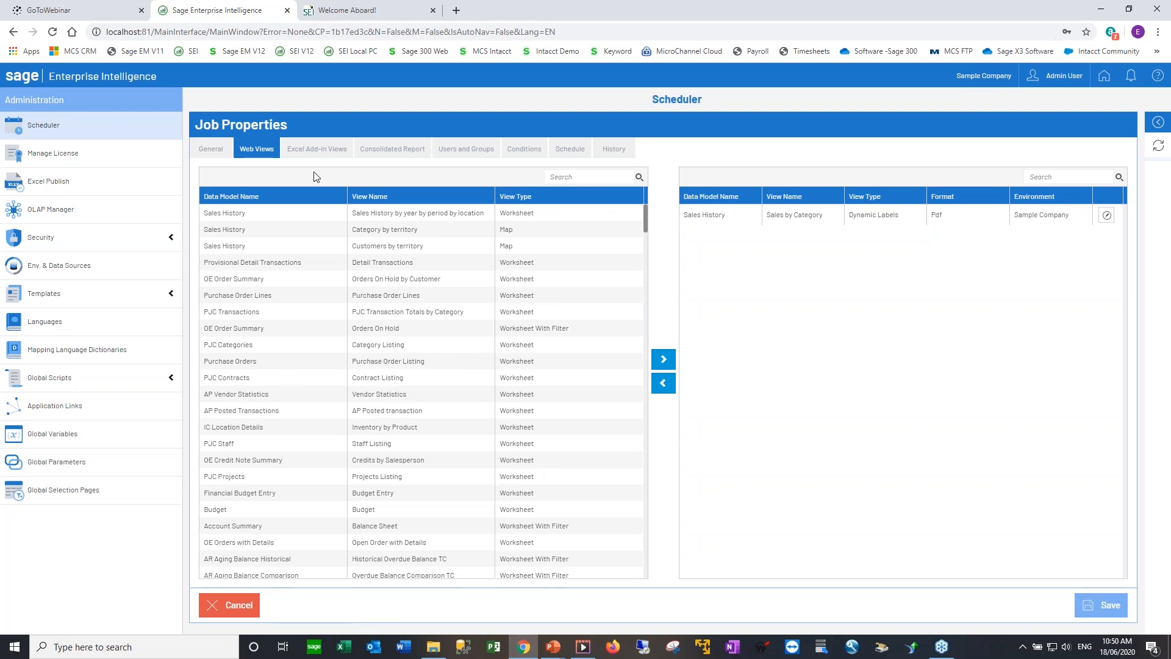
click(320, 156)
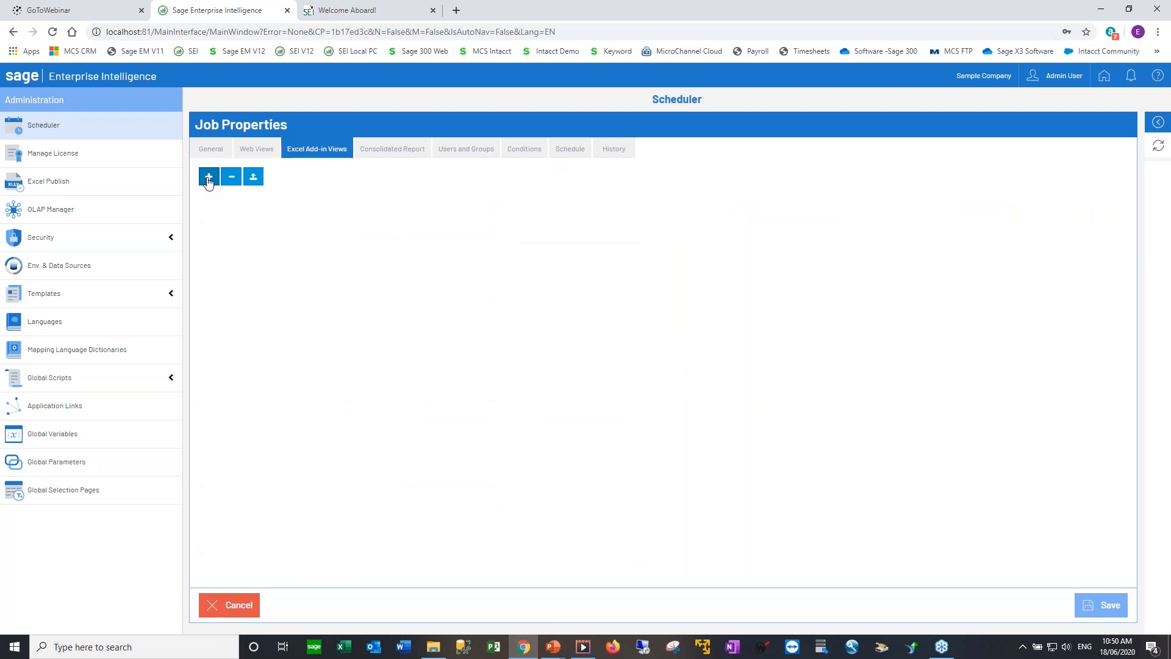
click(389, 155)
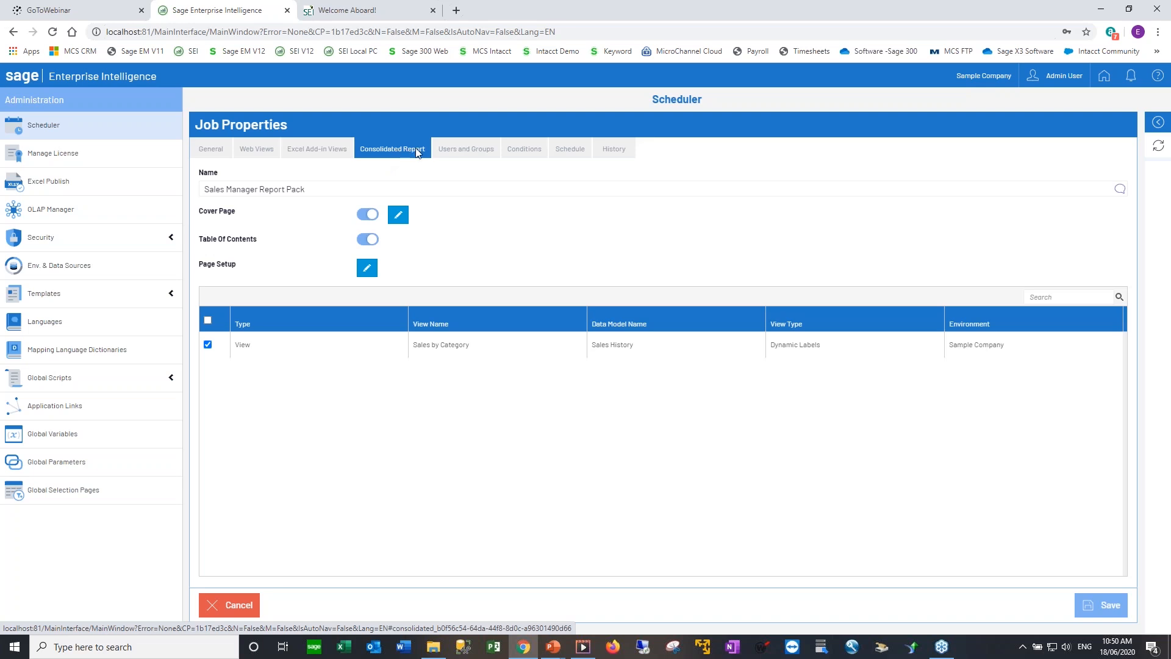
click(396, 218)
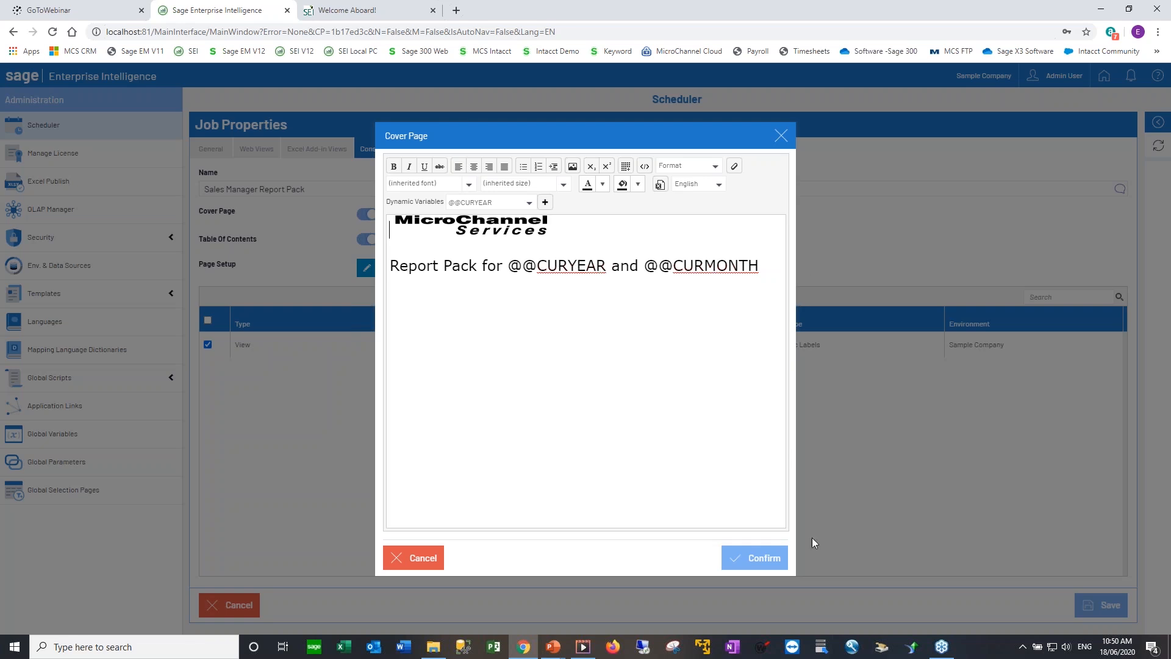
click(783, 139)
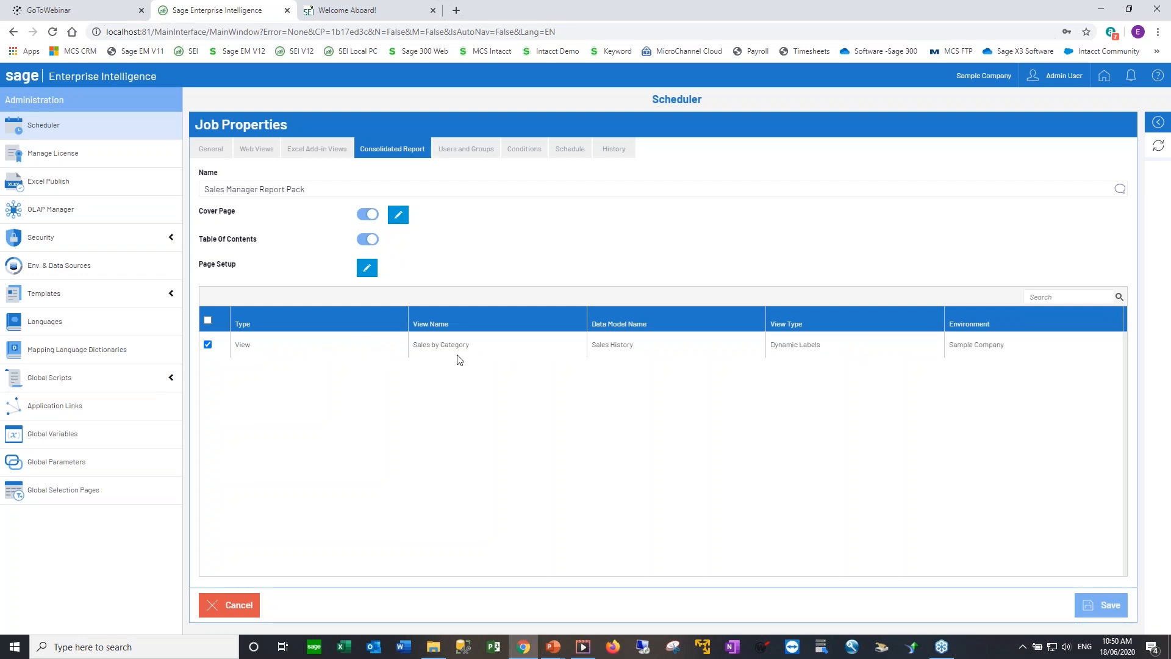
Step: Check the job's assigned users and run schedule, and save the job properties
click(470, 153)
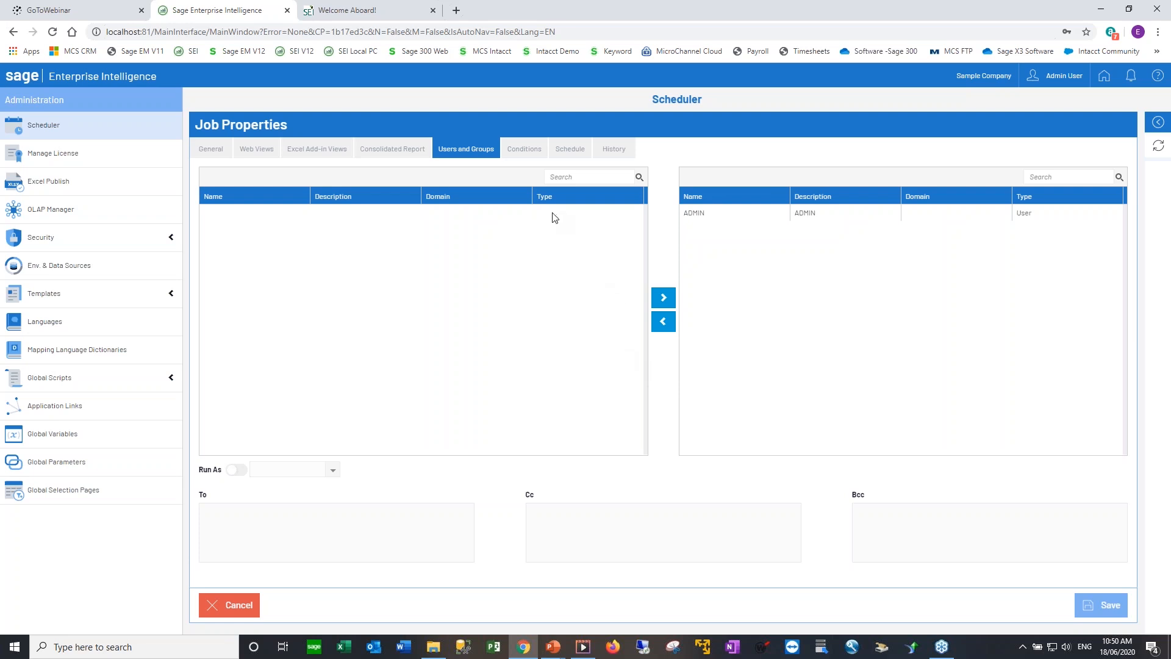
click(570, 153)
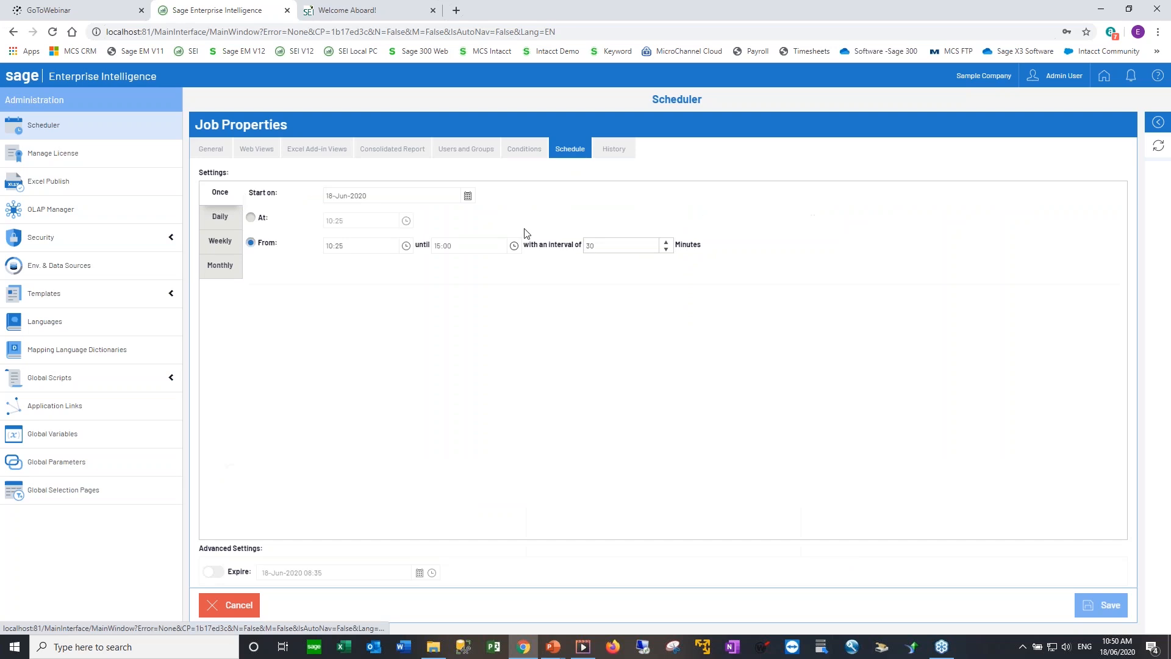
click(1106, 605)
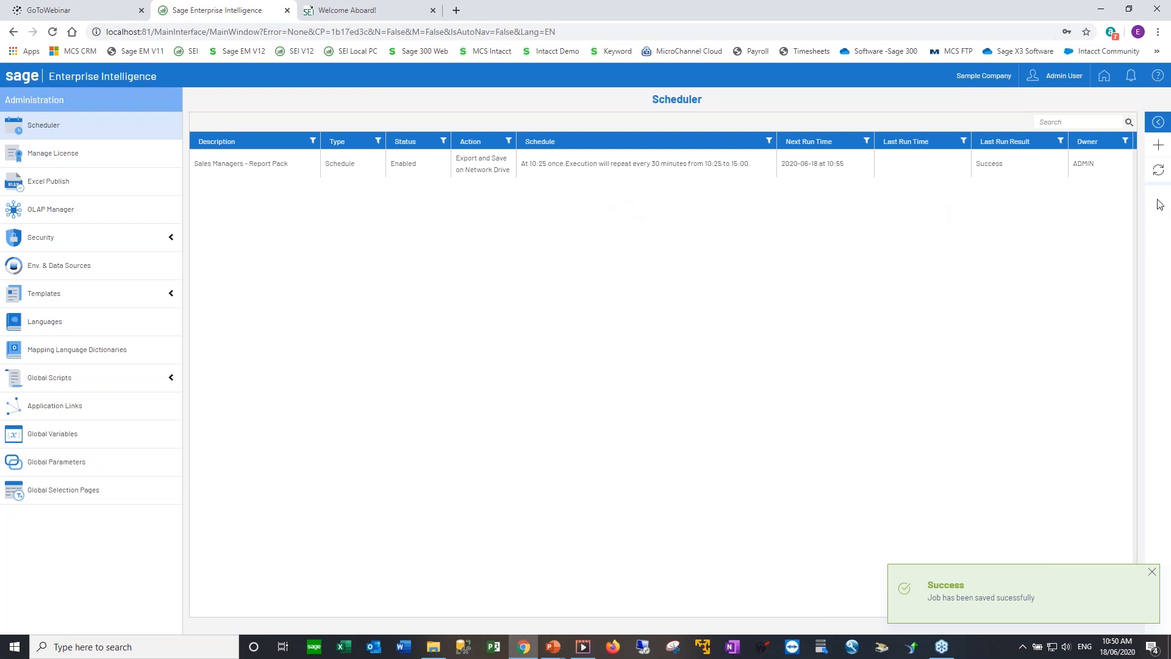
Step: Run the Sales Managers - Report Pack job immediately and refresh the Scheduler's job list
click(1091, 170)
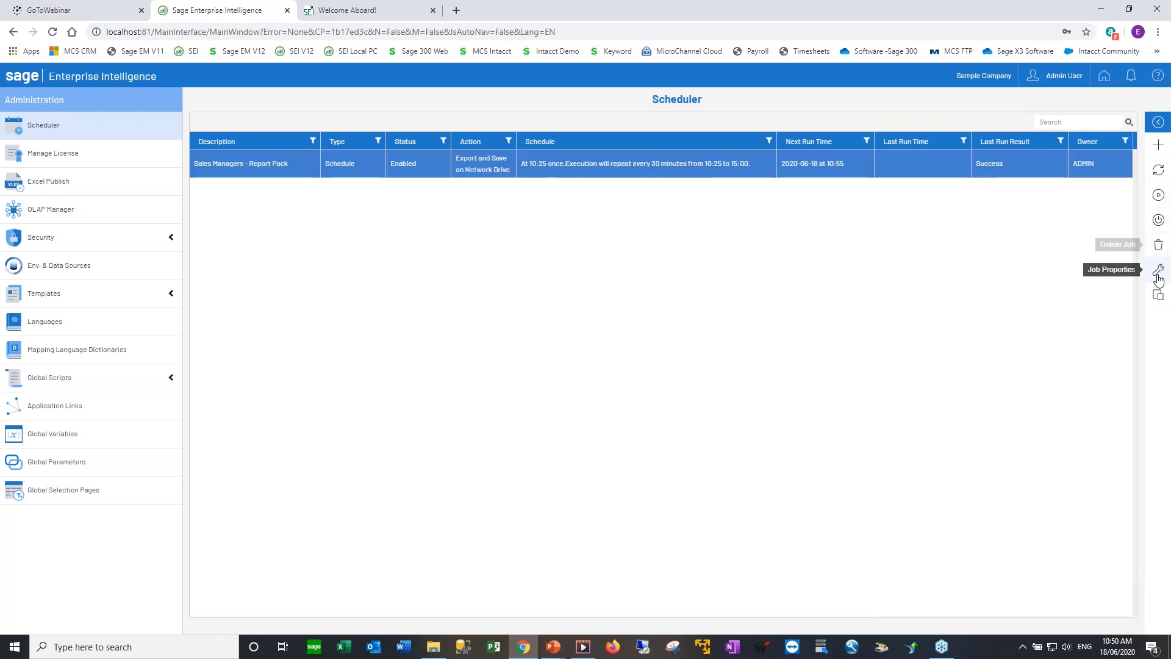
click(1159, 221)
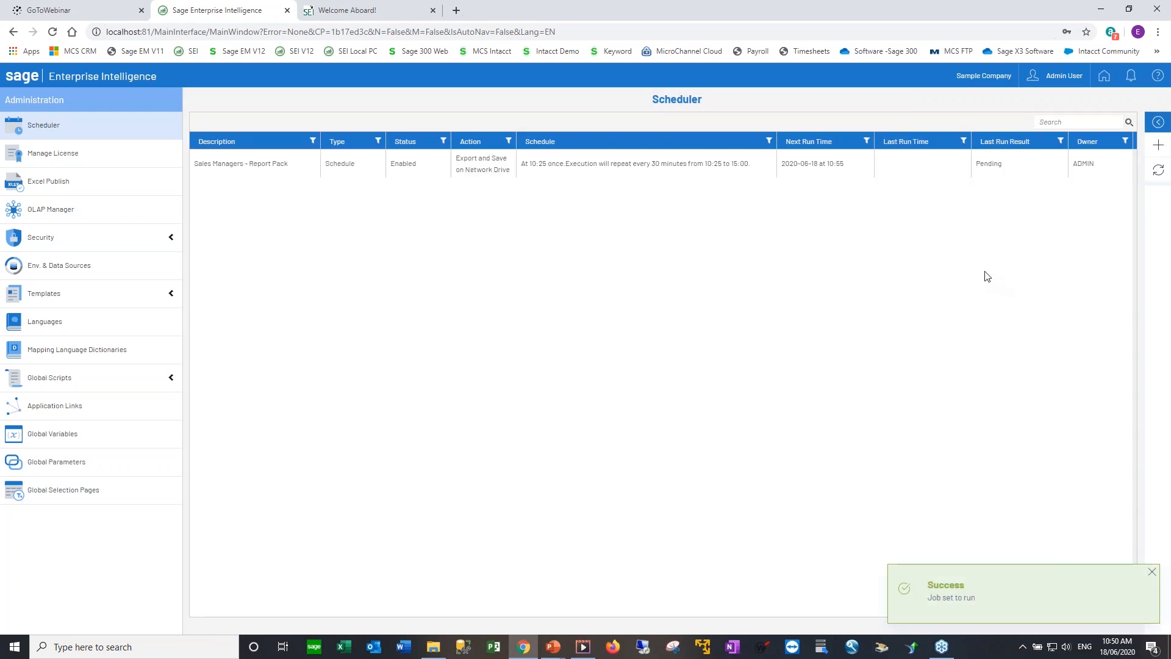
click(1157, 169)
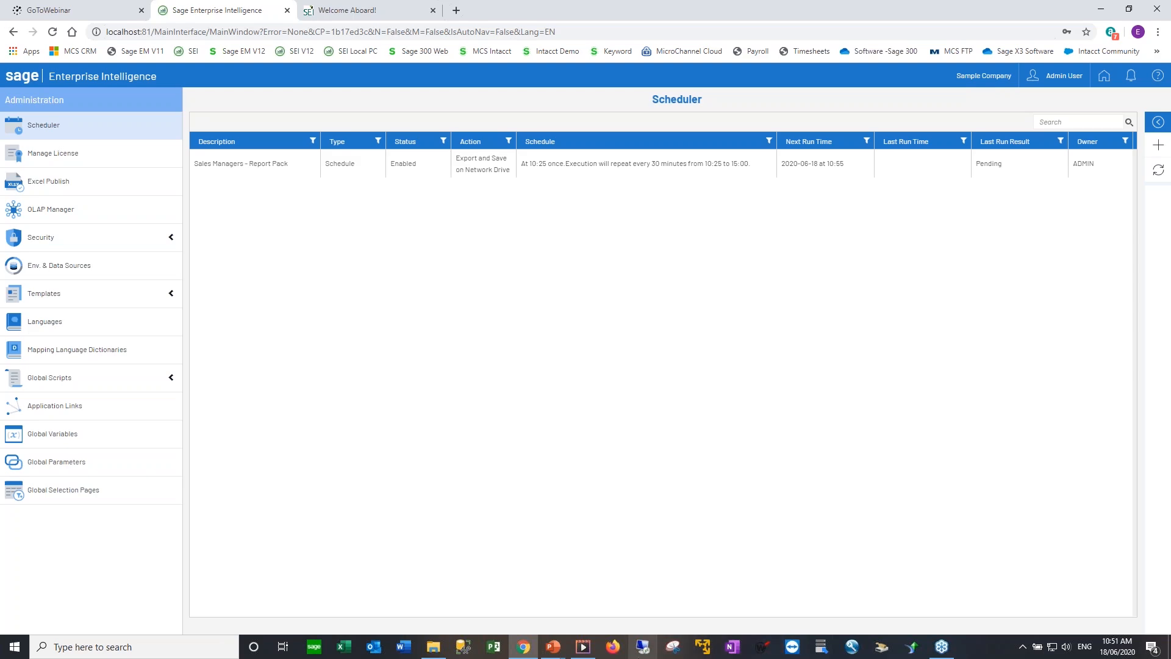
Step: Switch to the SEI Worksheet - Images, Hyperlink to X3 video in the media player, and return to the PowerPoint slide show
click(584, 646)
click(587, 613)
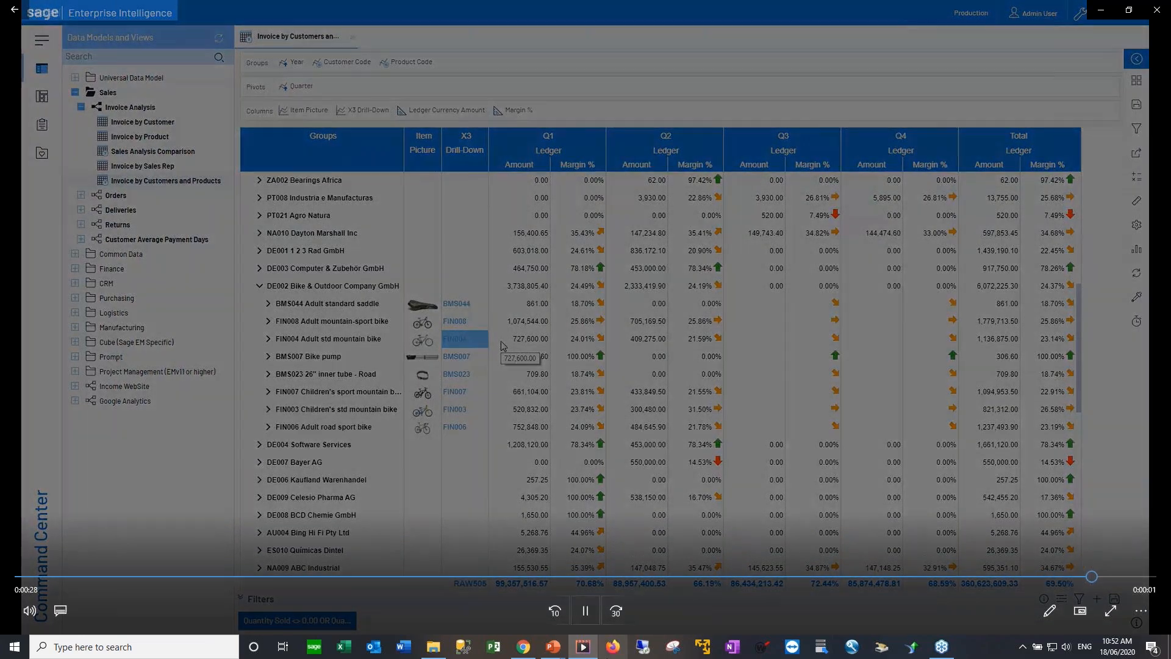
mouse_move(552, 647)
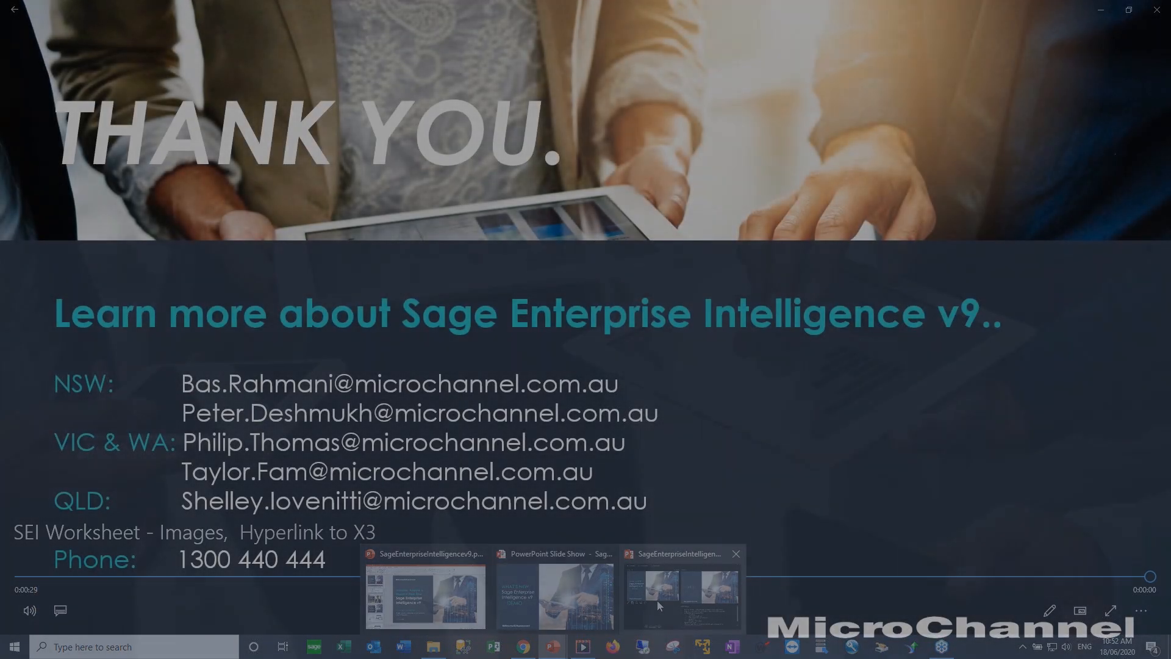
click(657, 601)
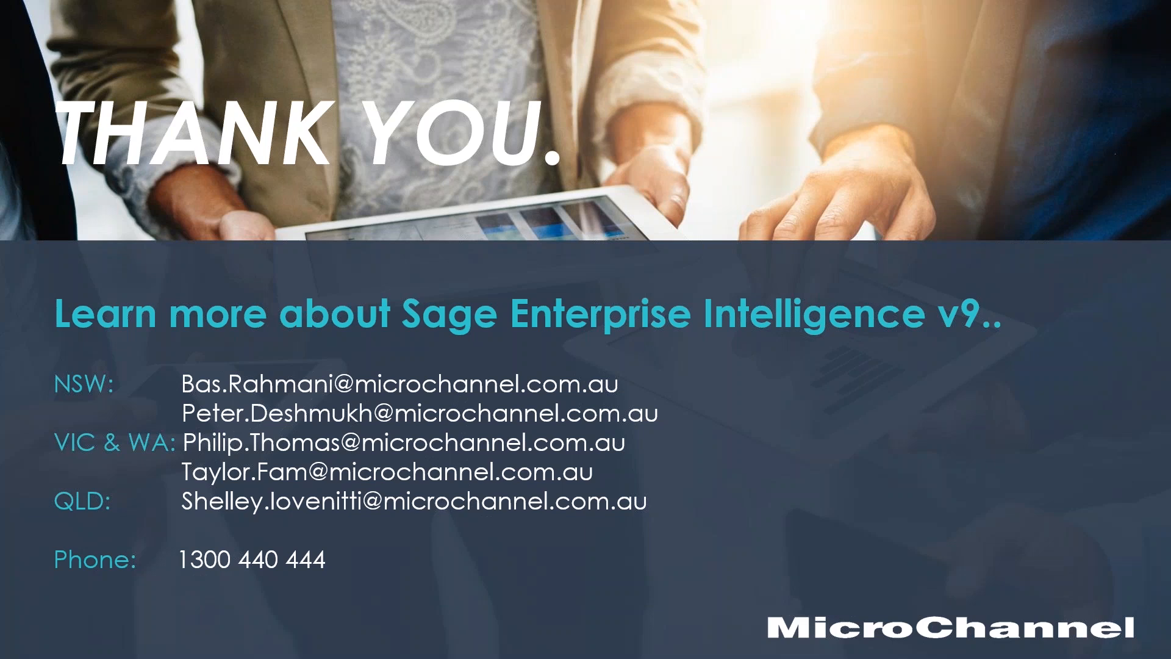